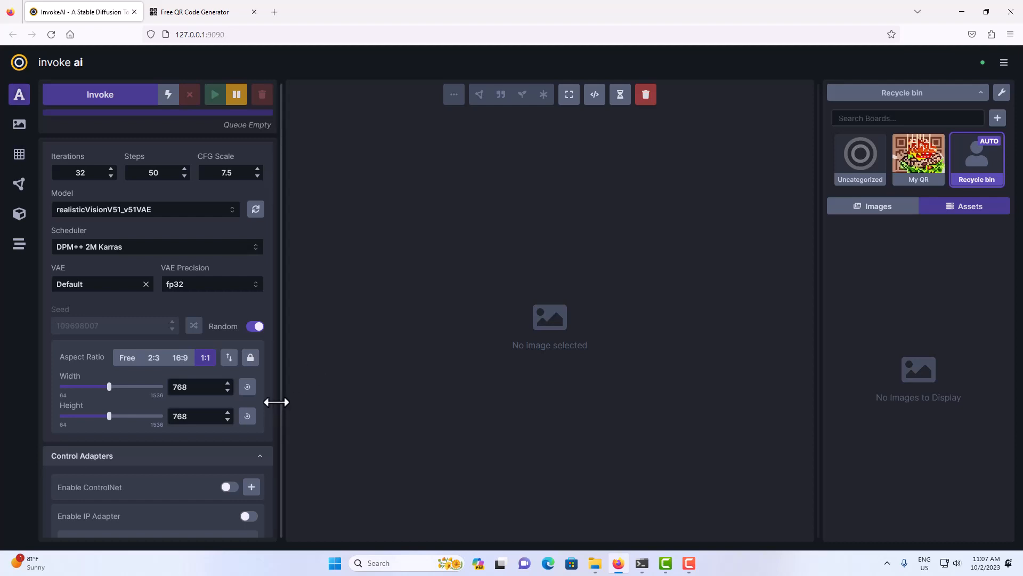
left_click(197, 11)
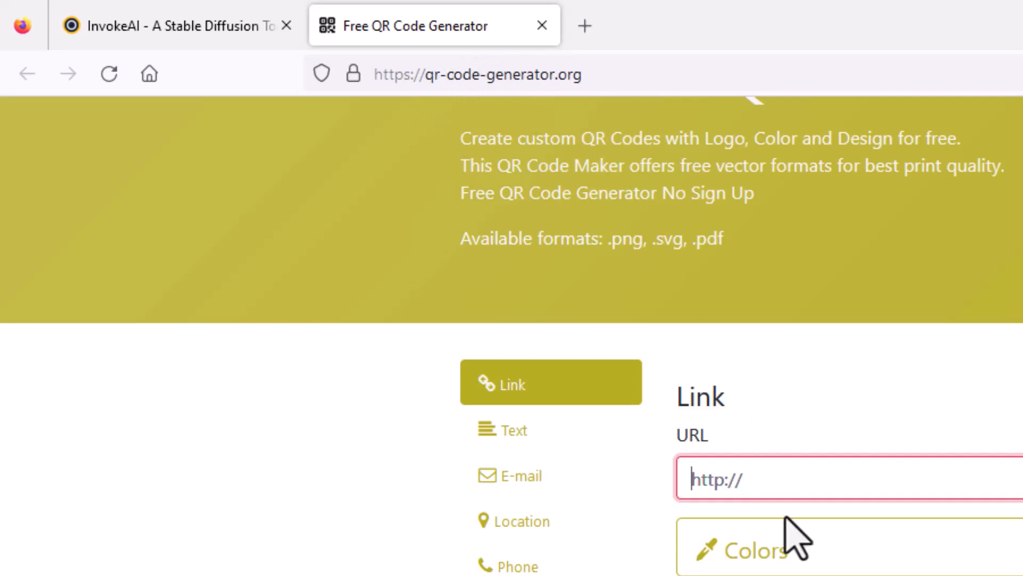
right_click(742, 474)
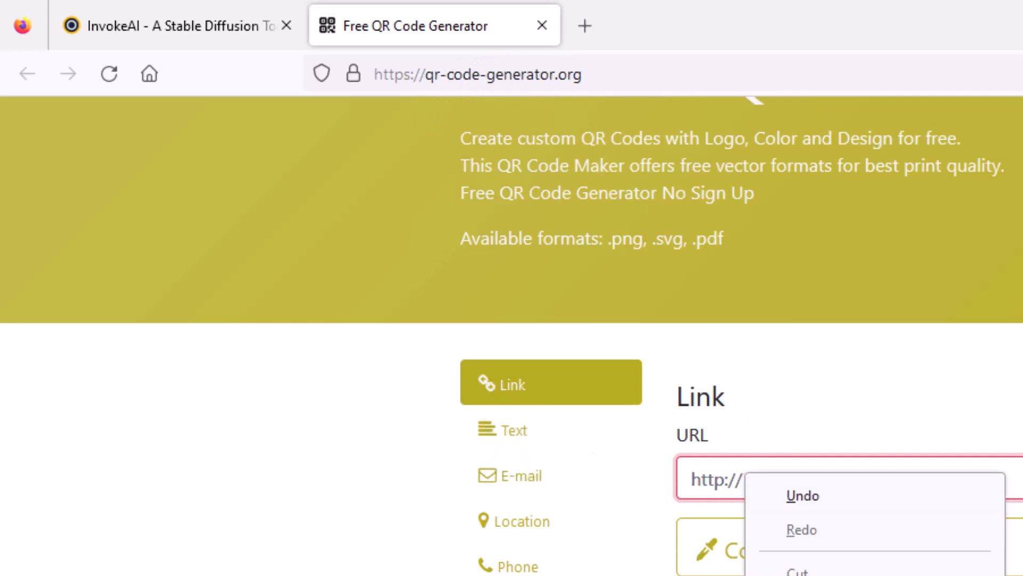
left_click(802, 575)
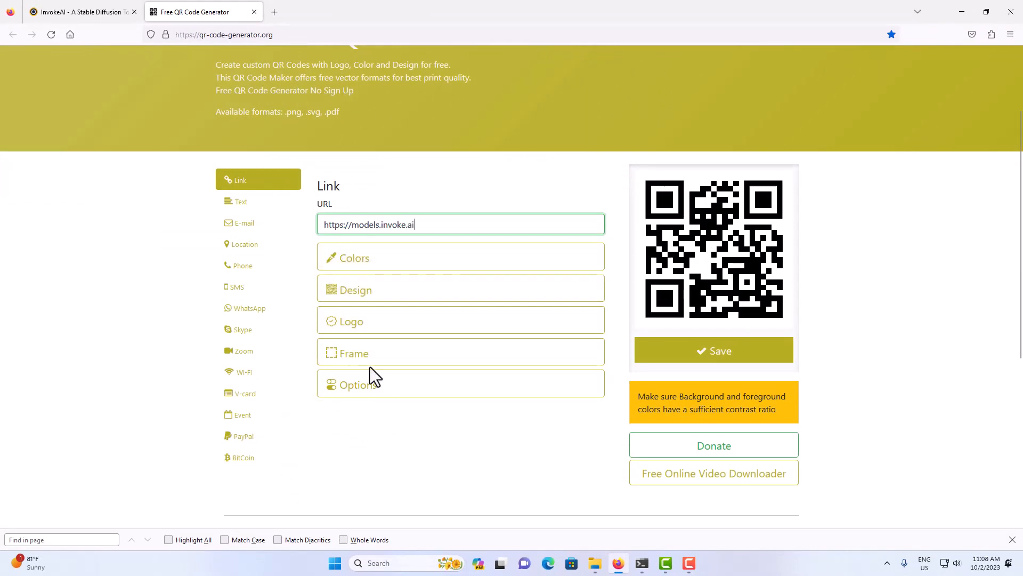
- In the QR code options, set the size to 800 and the precision to H - Best
left_click(367, 394)
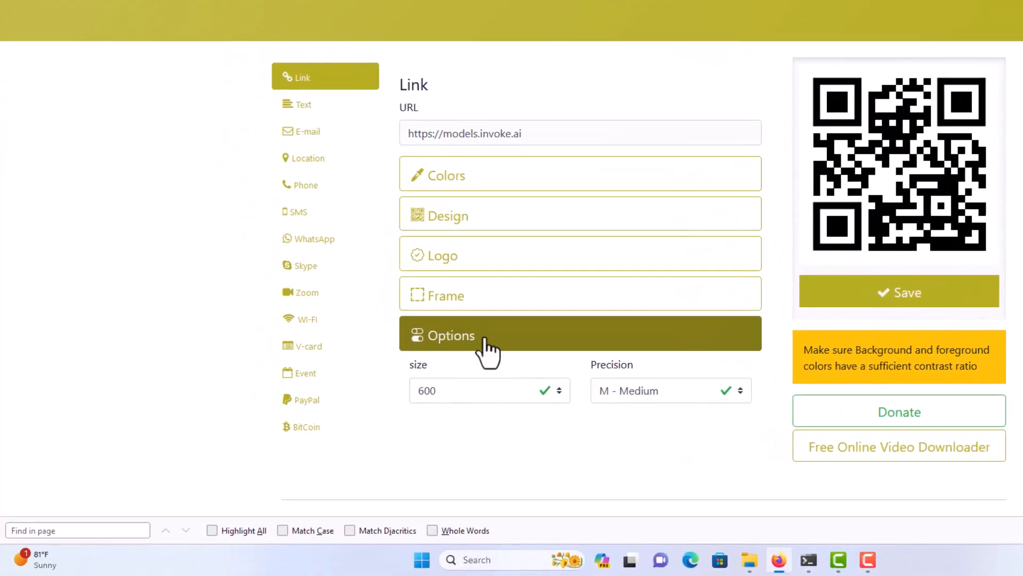
left_click(448, 391)
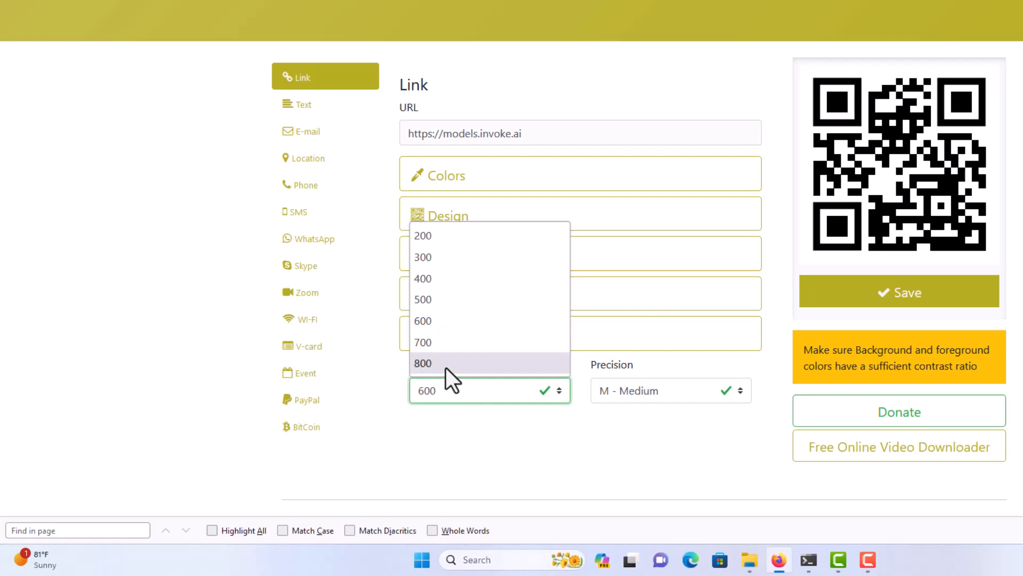
left_click(446, 362)
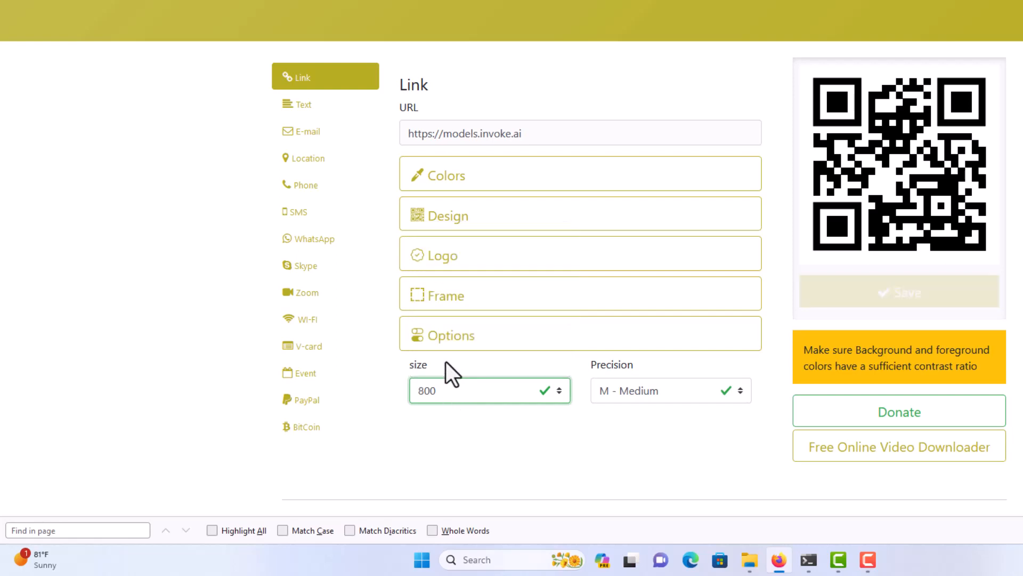
left_click(449, 392)
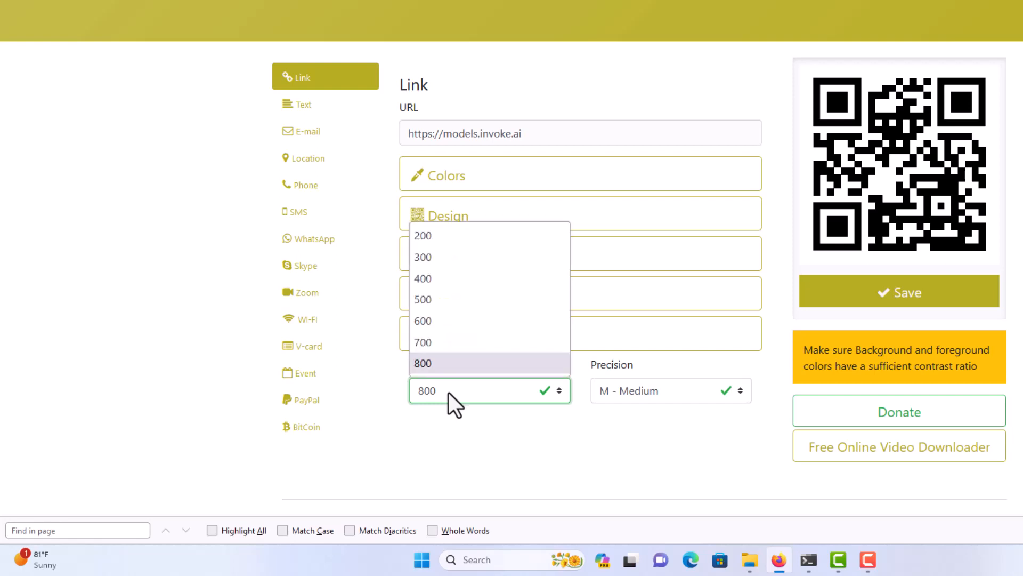
left_click(448, 393)
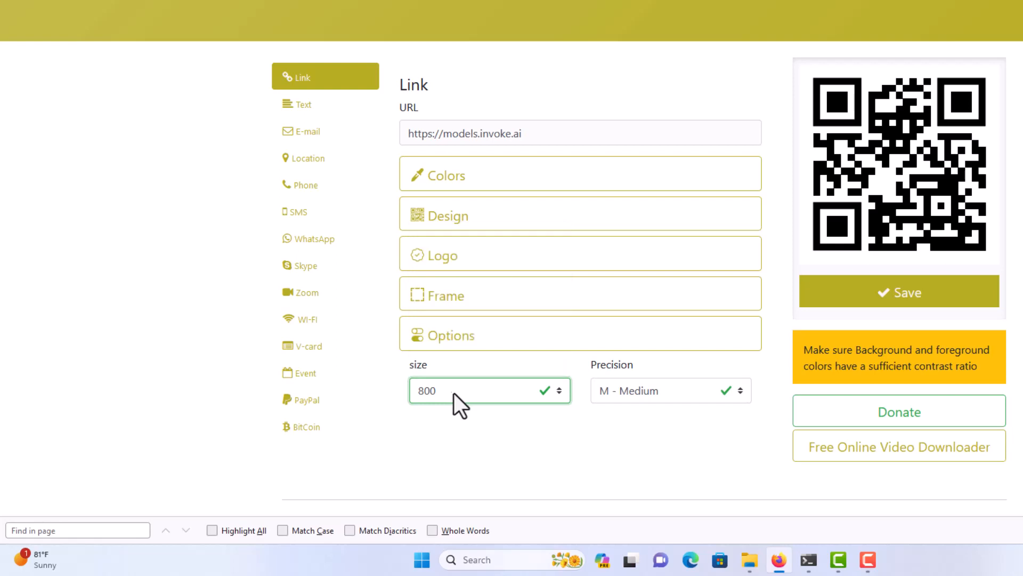
left_click(605, 391)
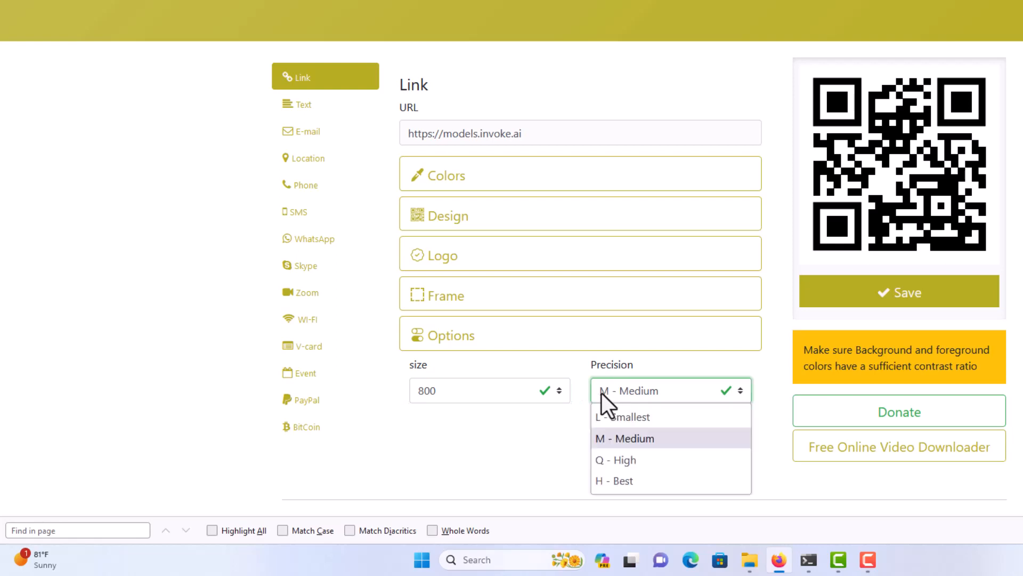
left_click(606, 481)
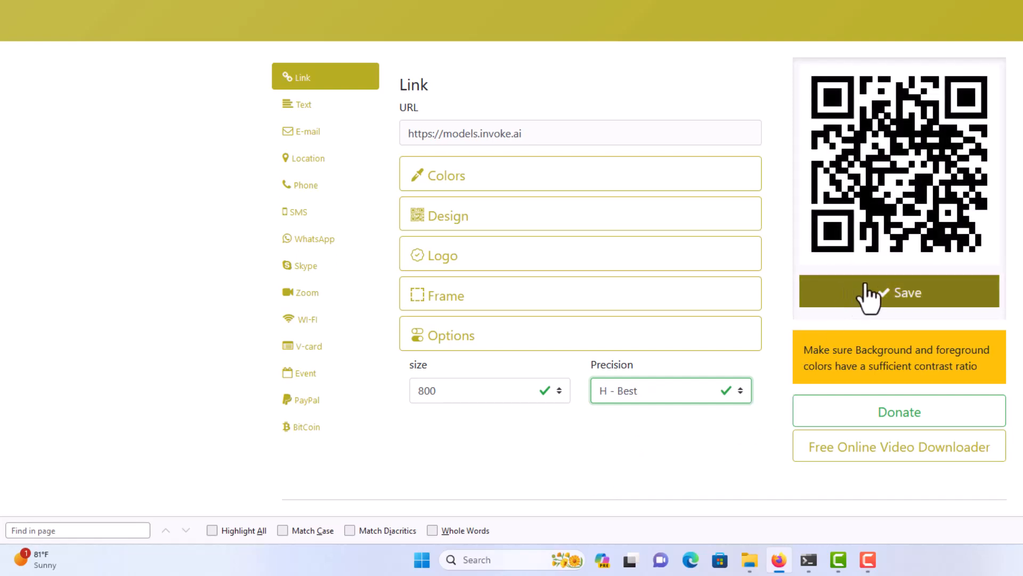
- Save the QR code as a PNG and open the downloaded image in the browser
left_click(907, 292)
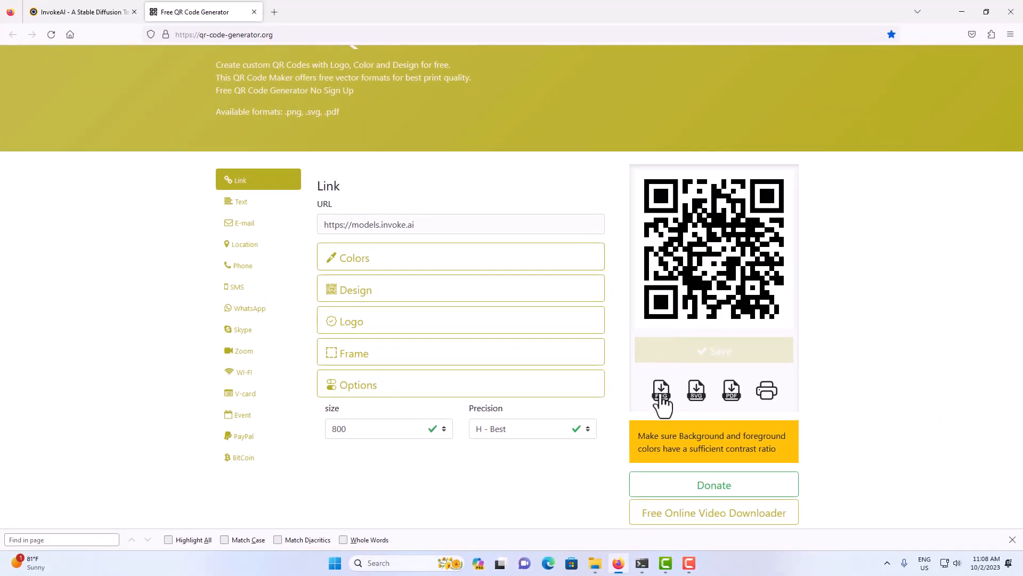
left_click(662, 395)
left_click(968, 35)
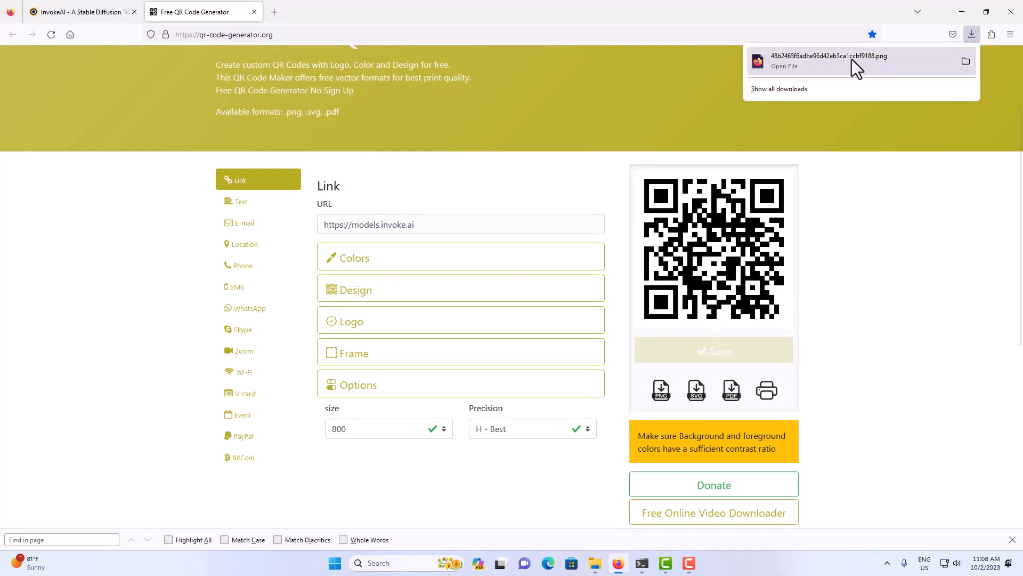
left_click(821, 56)
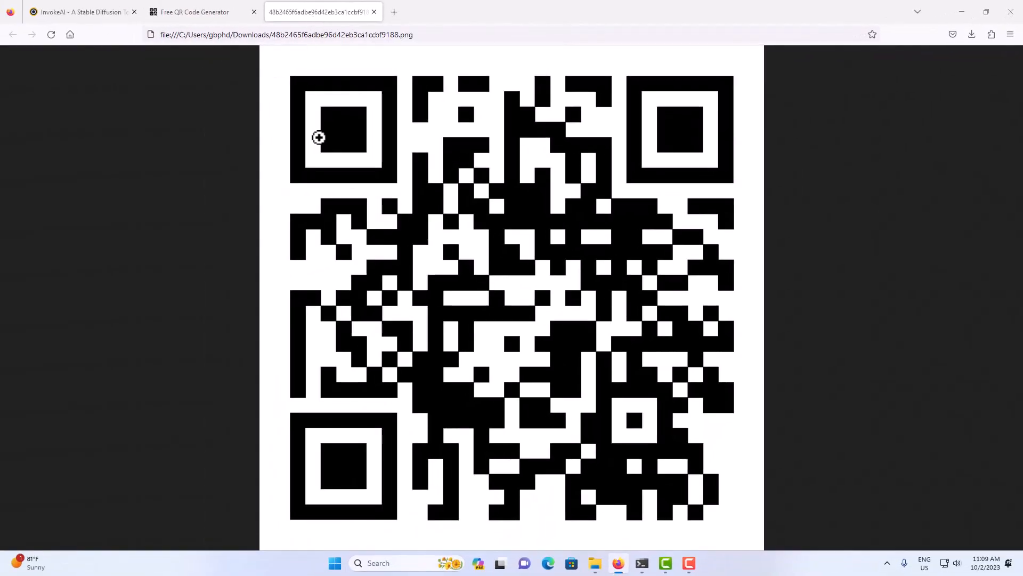
- Copy the downloaded QR code image to the clipboard
left_click(320, 144)
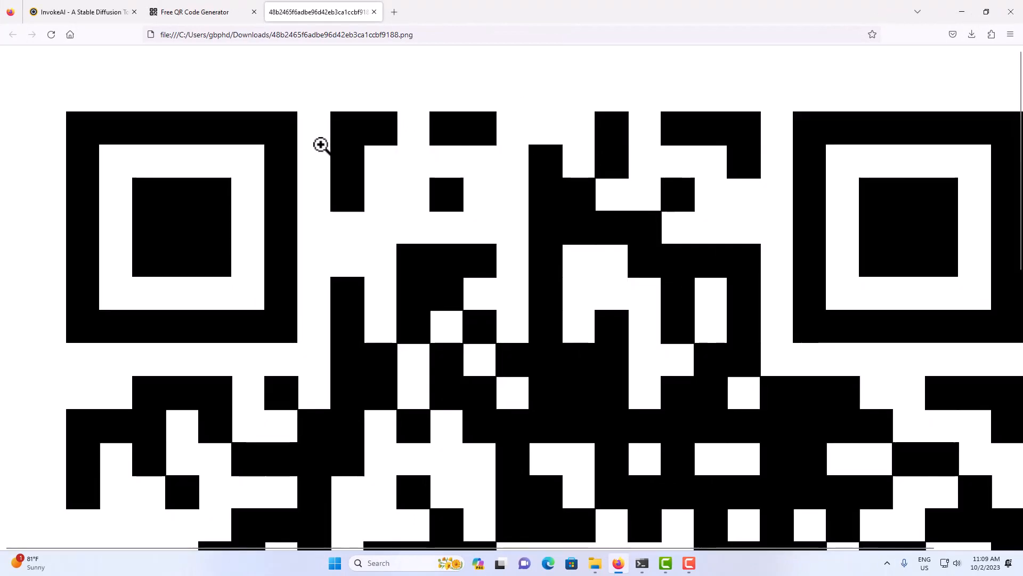
left_click(320, 144)
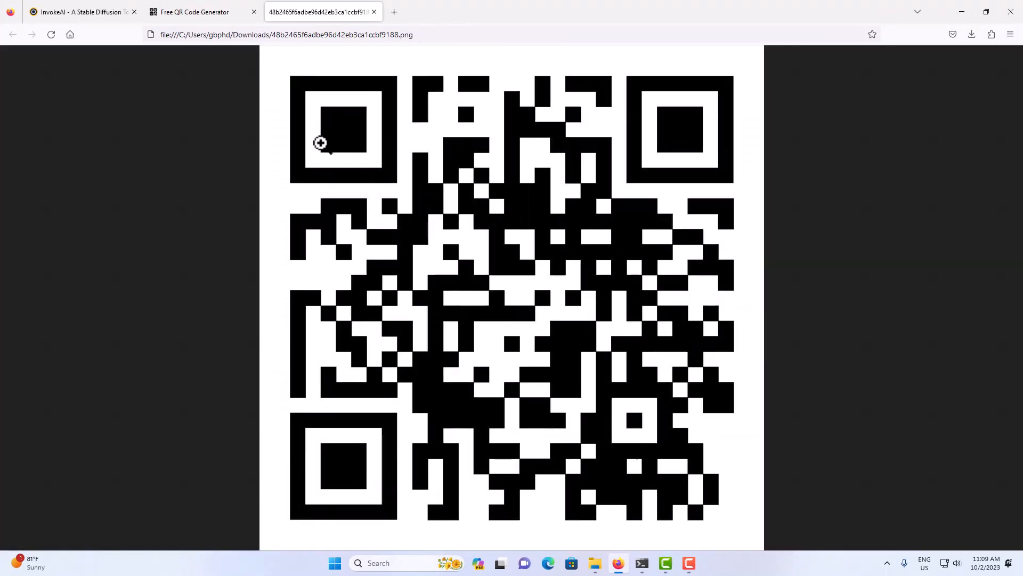
right_click(320, 143)
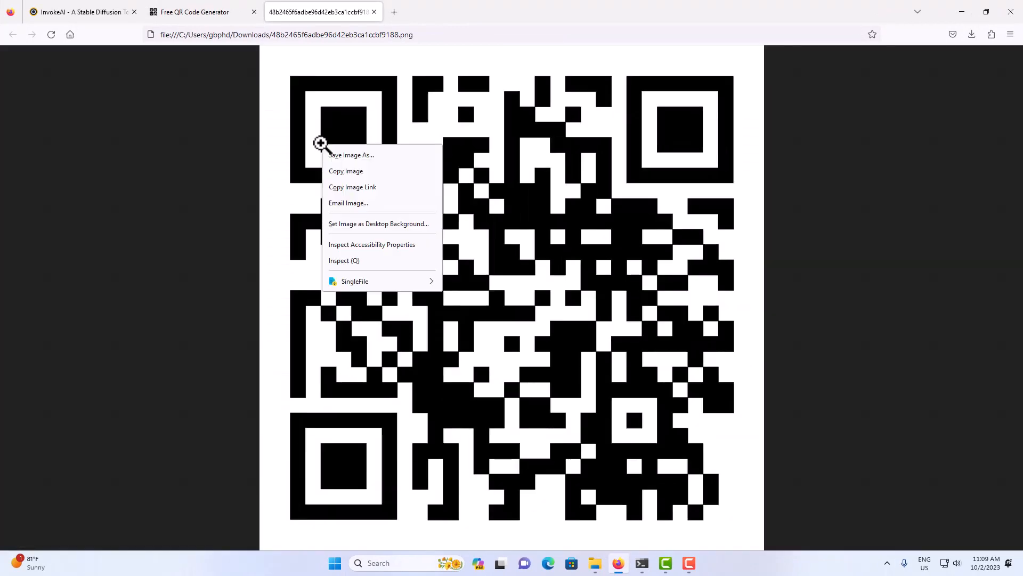
left_click(342, 172)
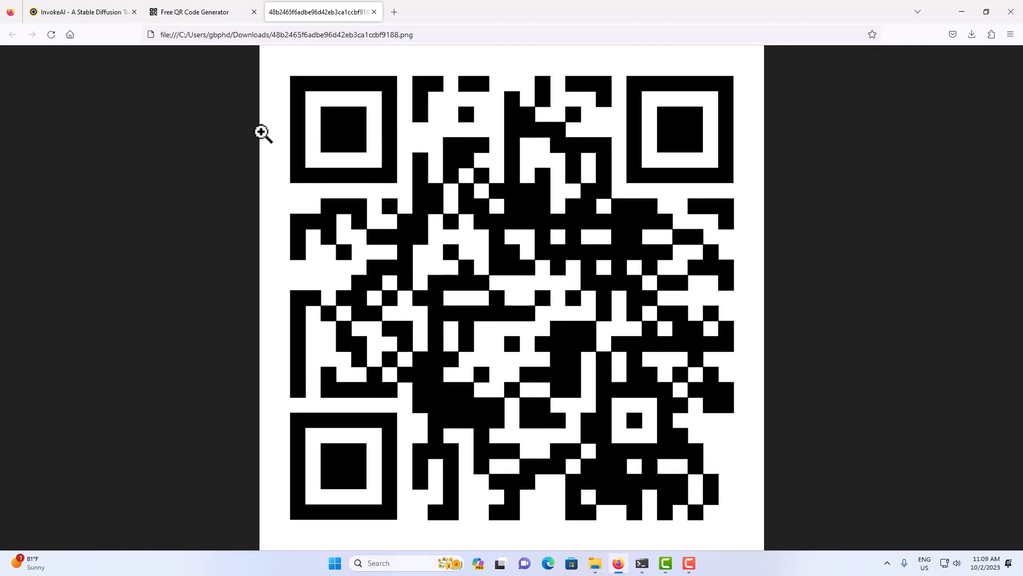
- Switch to InvokeAI, paste the QR code as the Image to Image initial image, and show the Recycle bin board's assets
left_click(102, 14)
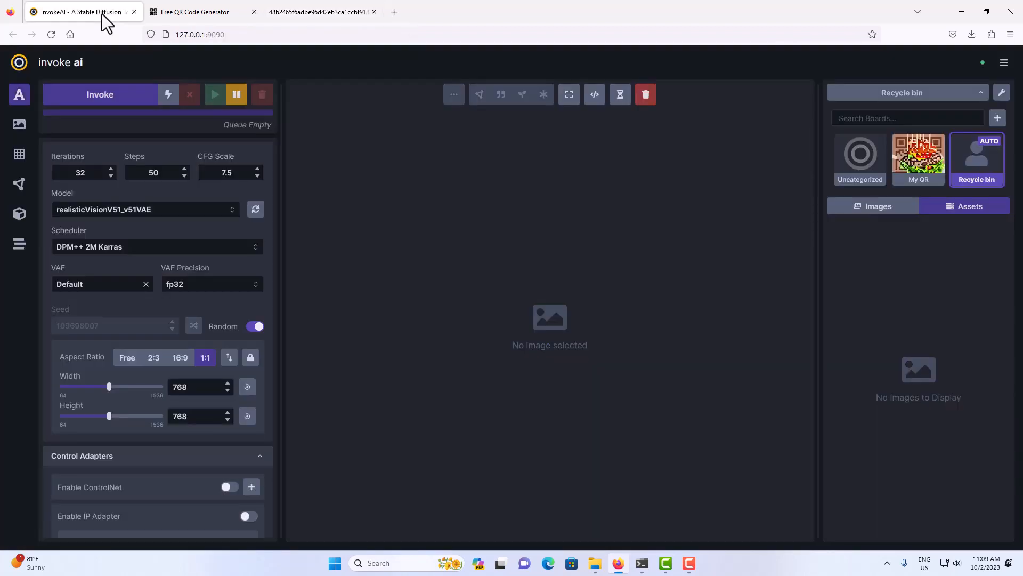
left_click(20, 126)
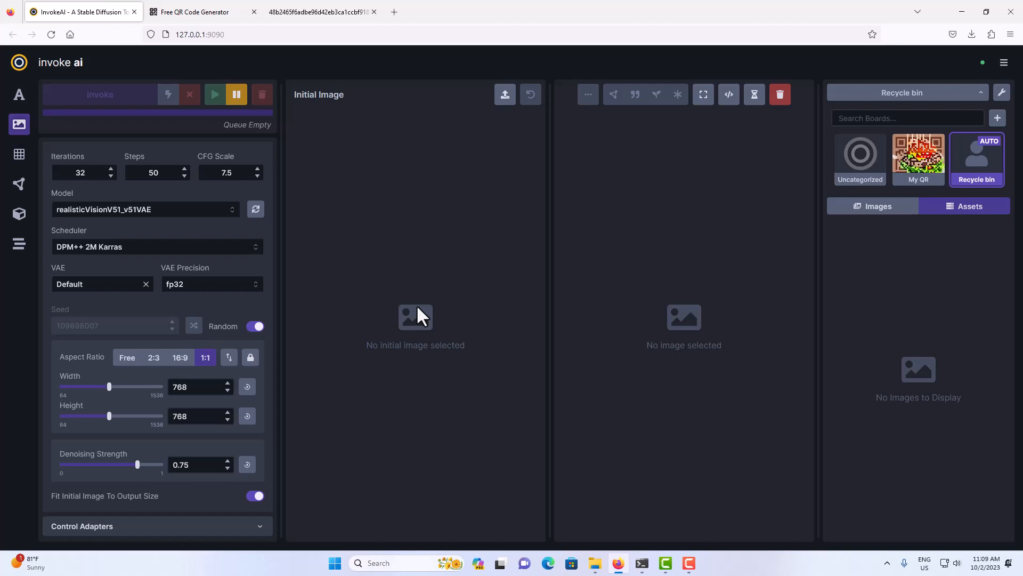
left_click(504, 107)
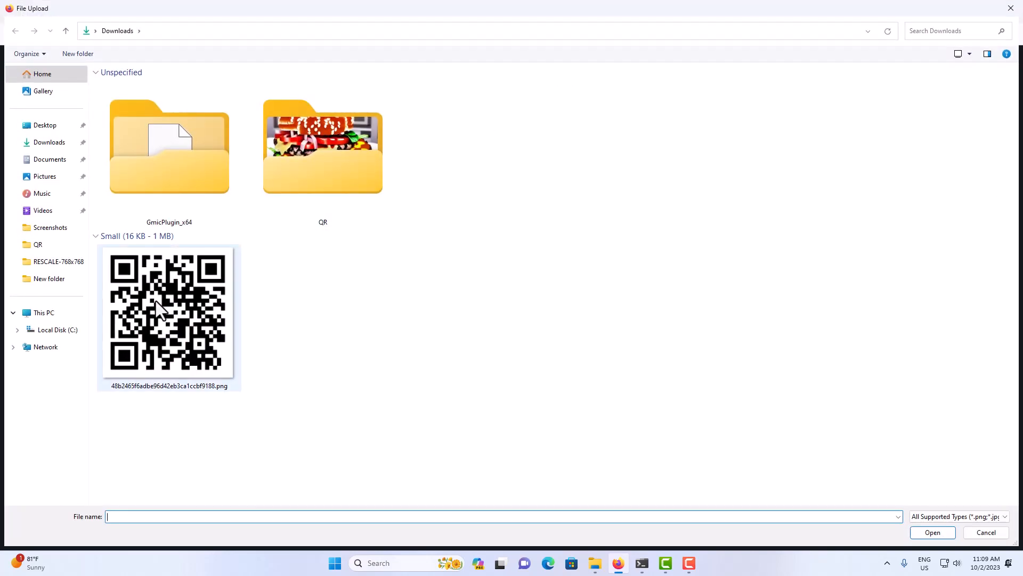
left_click(976, 538)
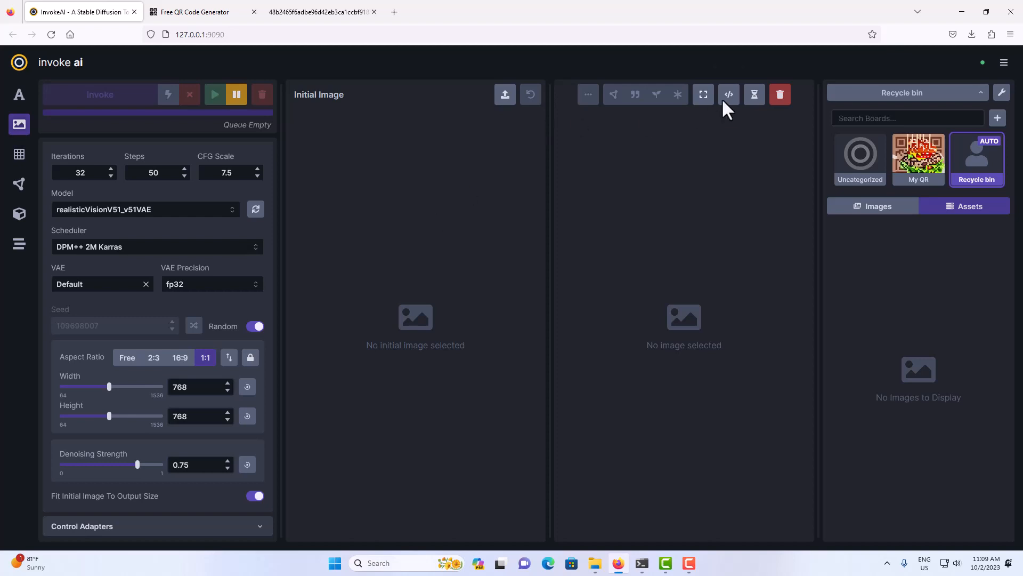
left_click(882, 208)
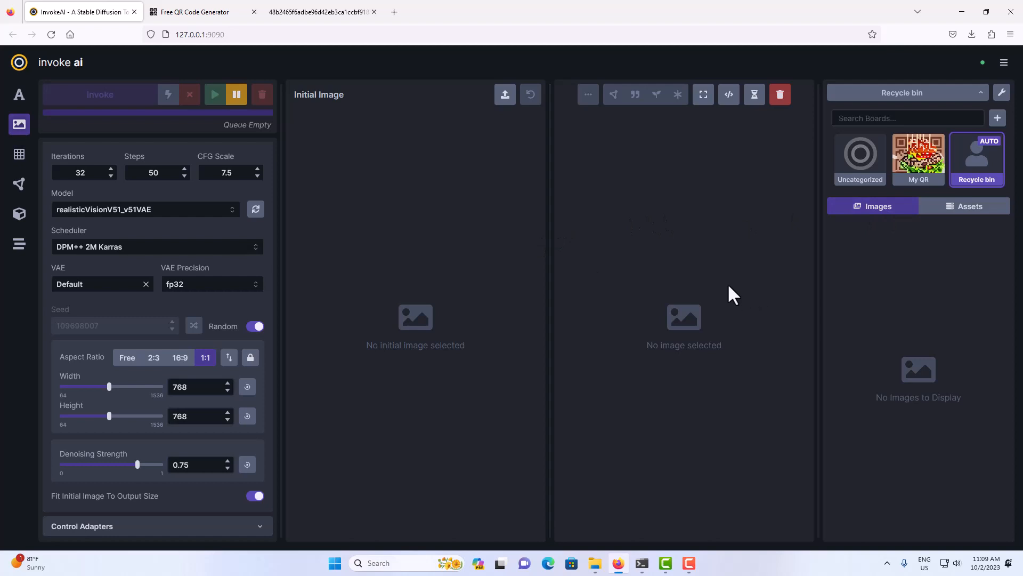
key("ctrl+v")
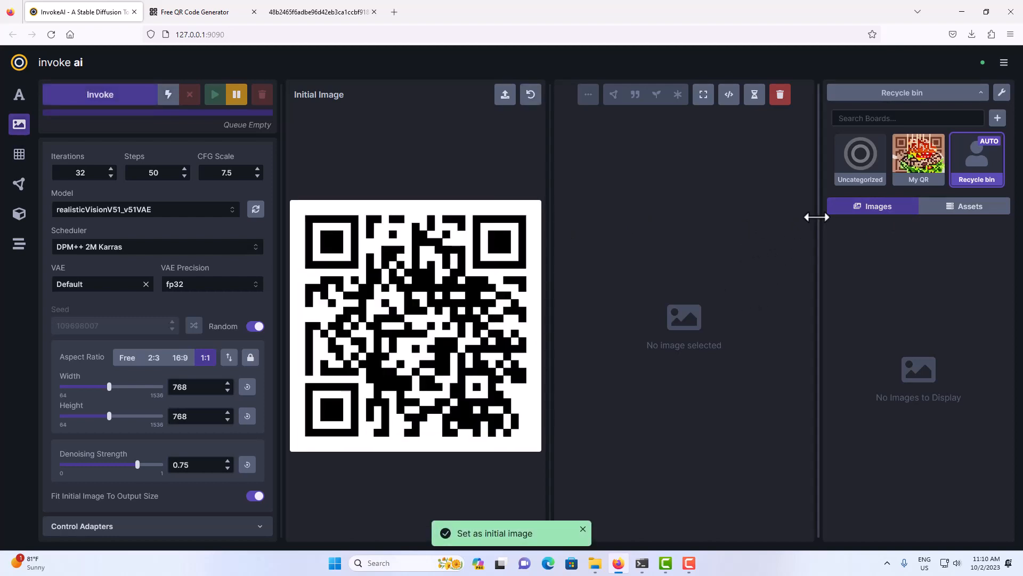
left_click(951, 207)
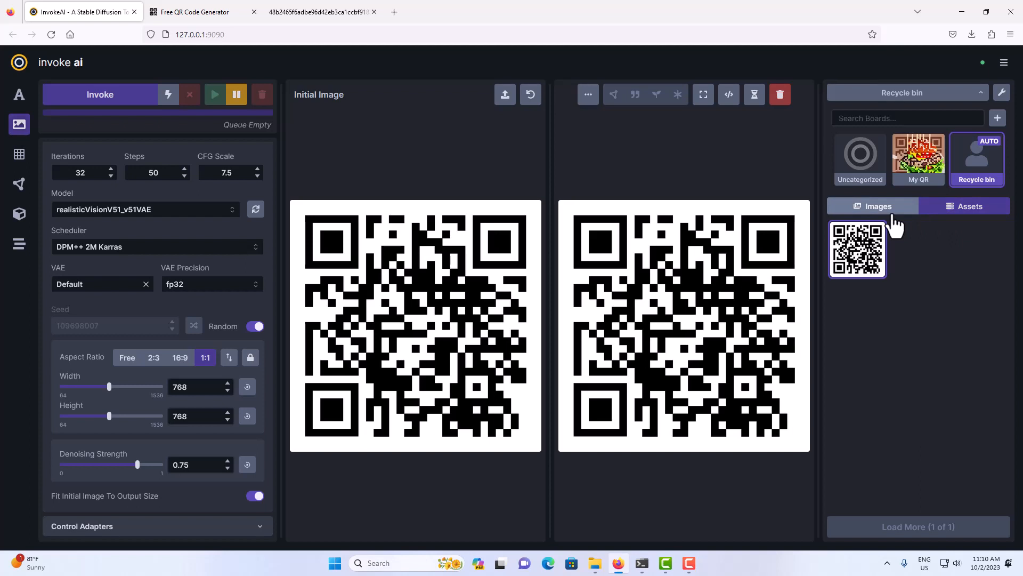
- In Text to Image, add a ControlNet under the control adapters and set its model to qrCodeMonster_v20
left_click(19, 97)
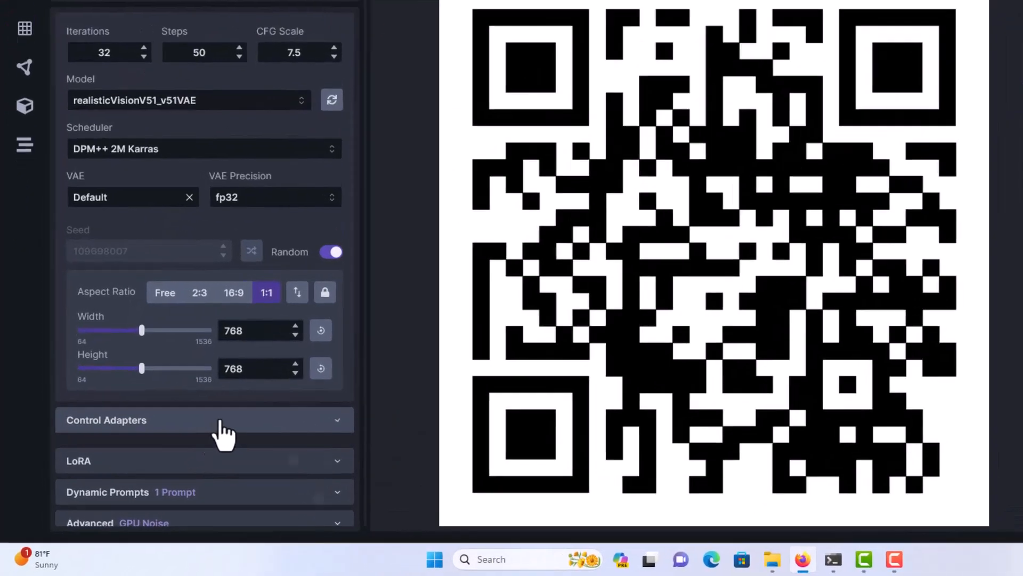
left_click(182, 458)
scroll(290, 363, "down", 4)
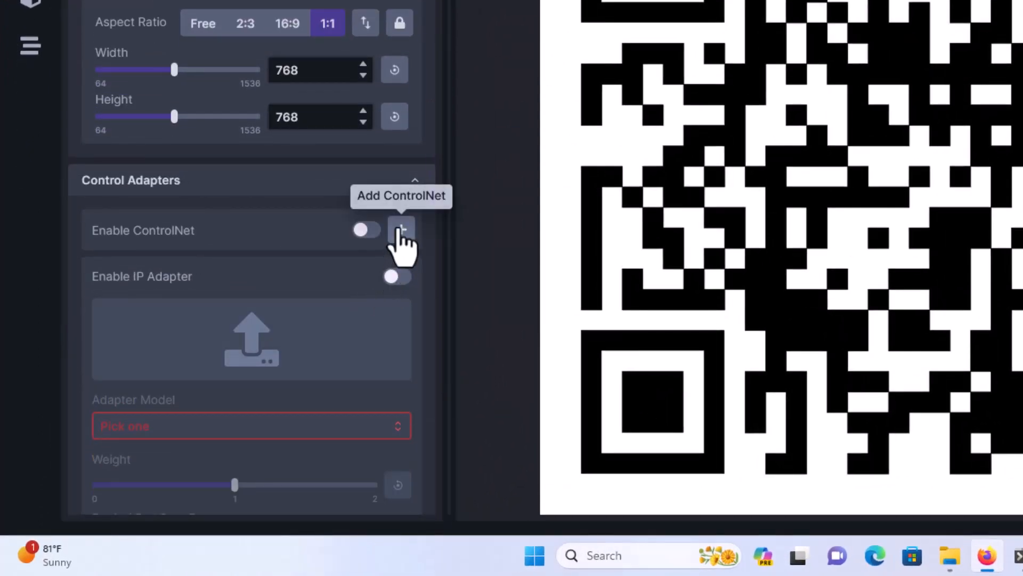
left_click(400, 230)
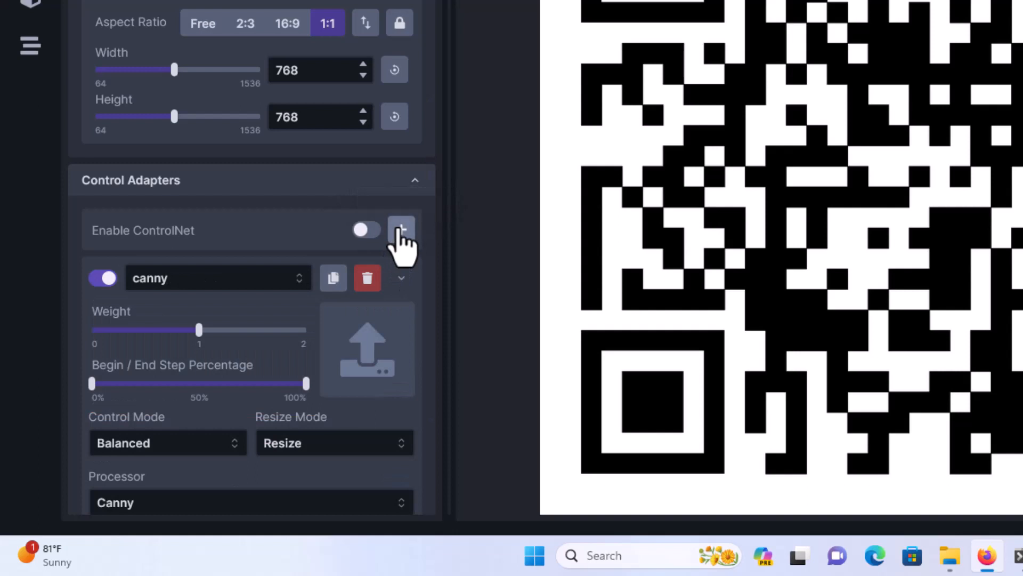
scroll(400, 235, "down", 2)
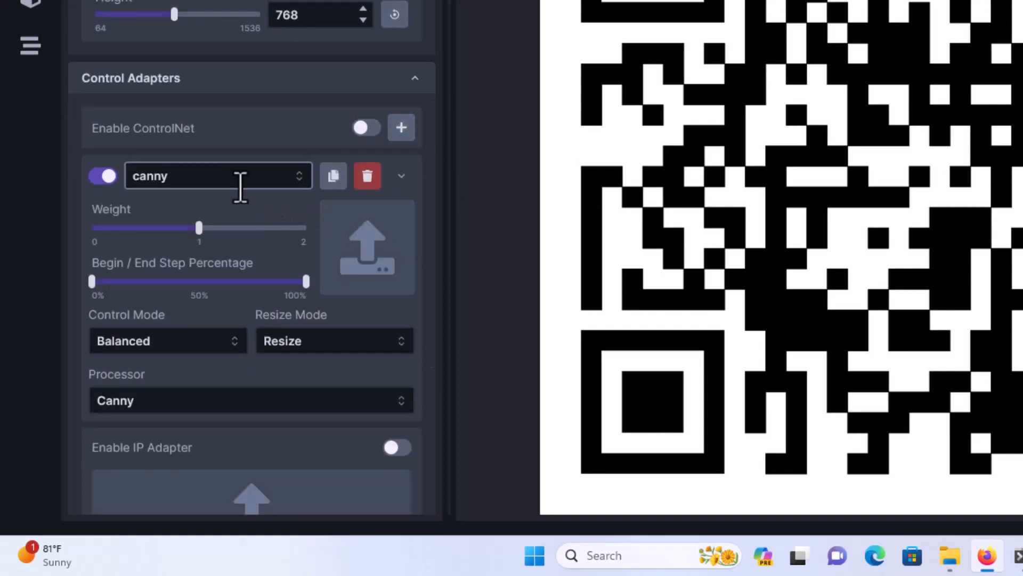
left_click(231, 178)
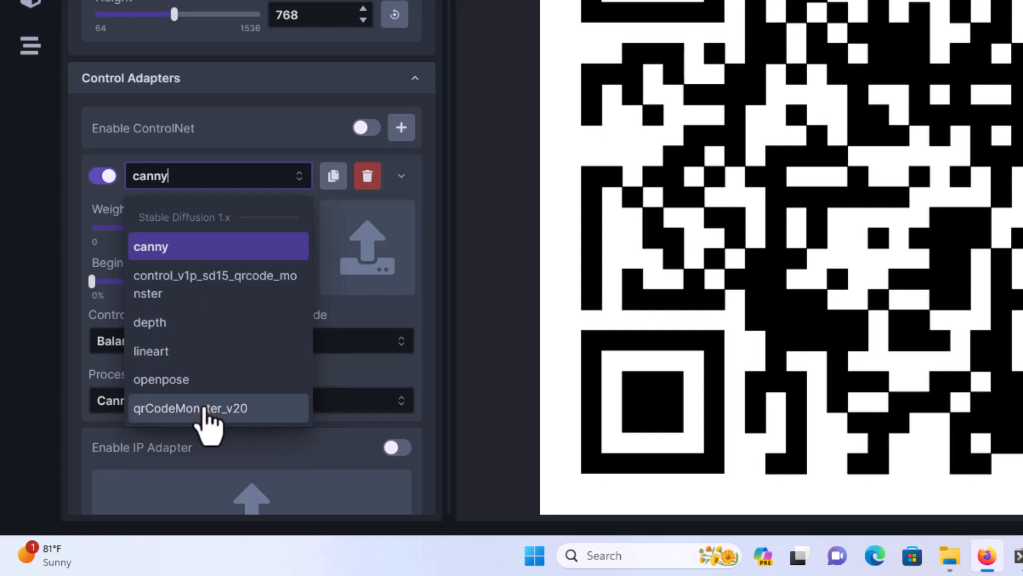
left_click(208, 413)
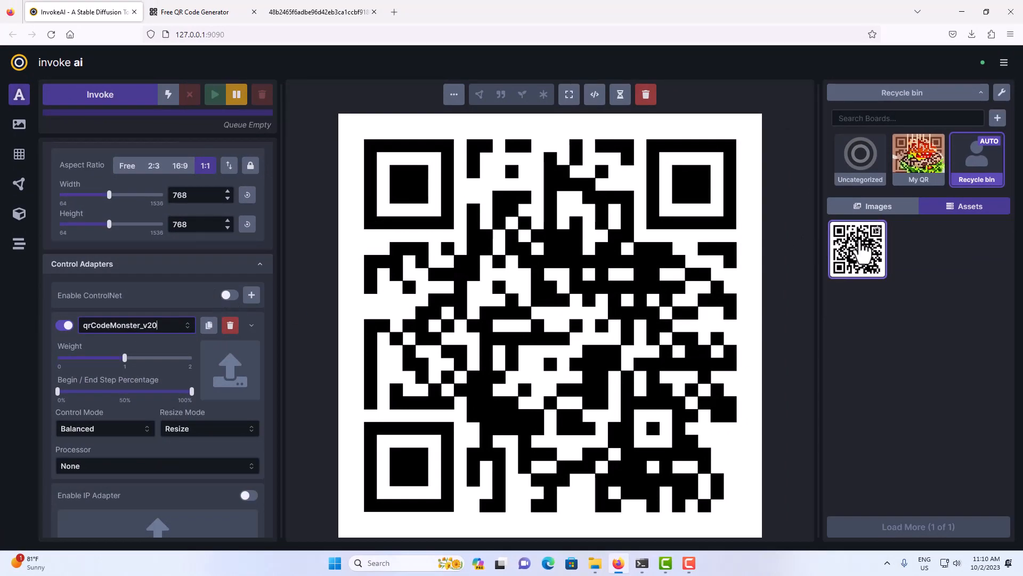
- Assign the QR code asset as the qrCodeMonster_v20 control image and enable ControlNet
left_click_drag(862, 251, 237, 365)
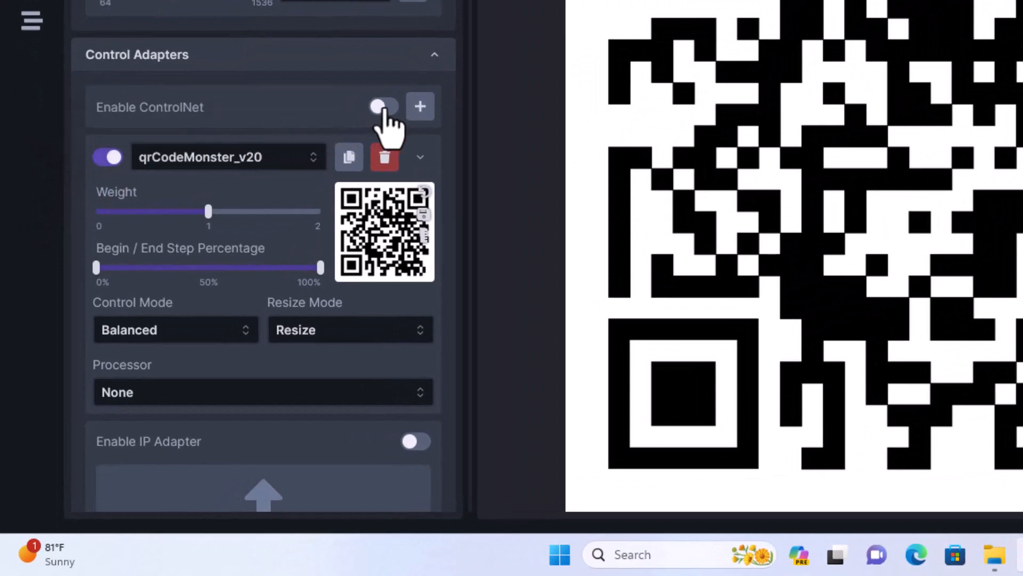
left_click(380, 106)
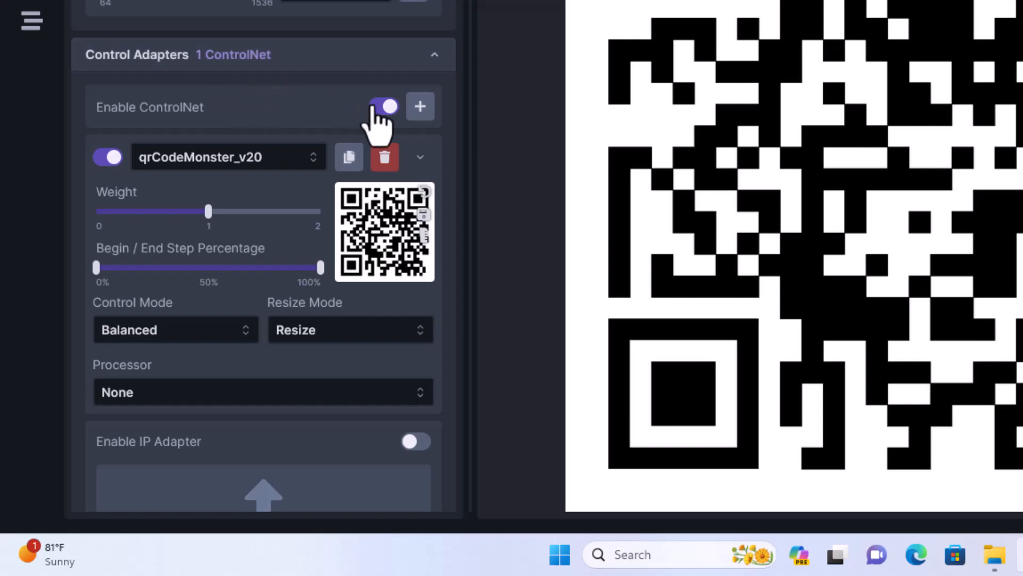
left_click(374, 106)
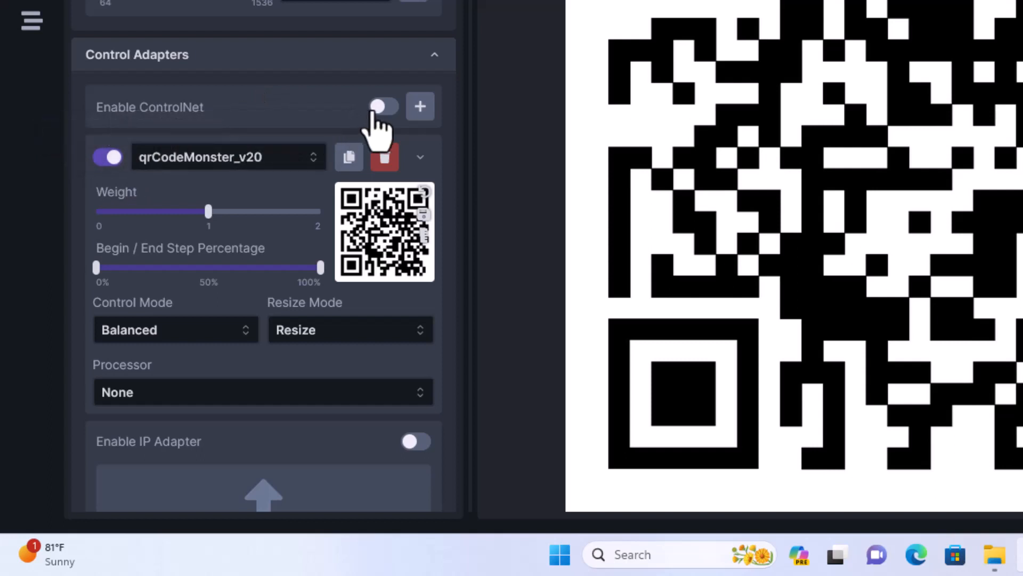
left_click(374, 109)
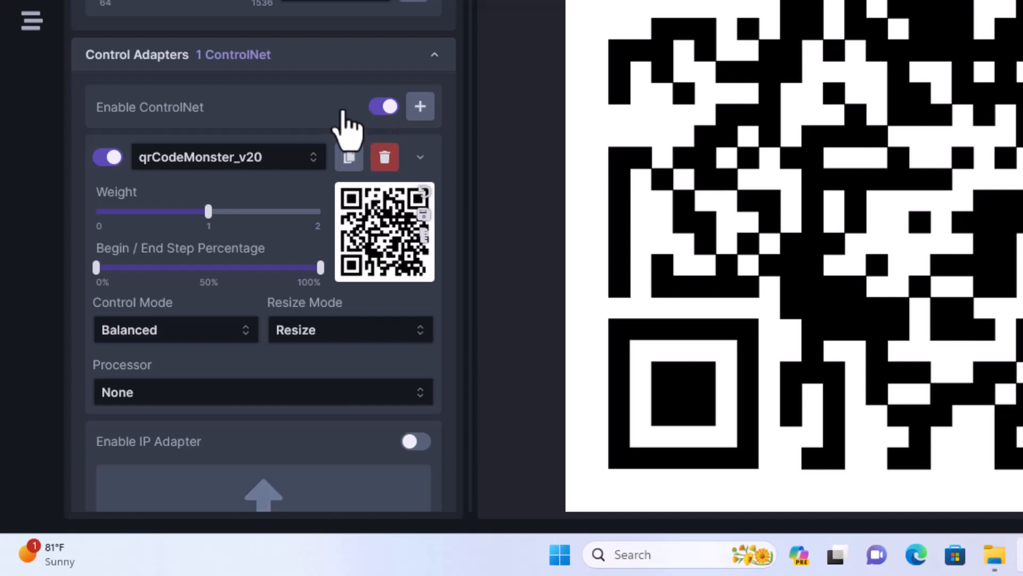
mouse_move(208, 213)
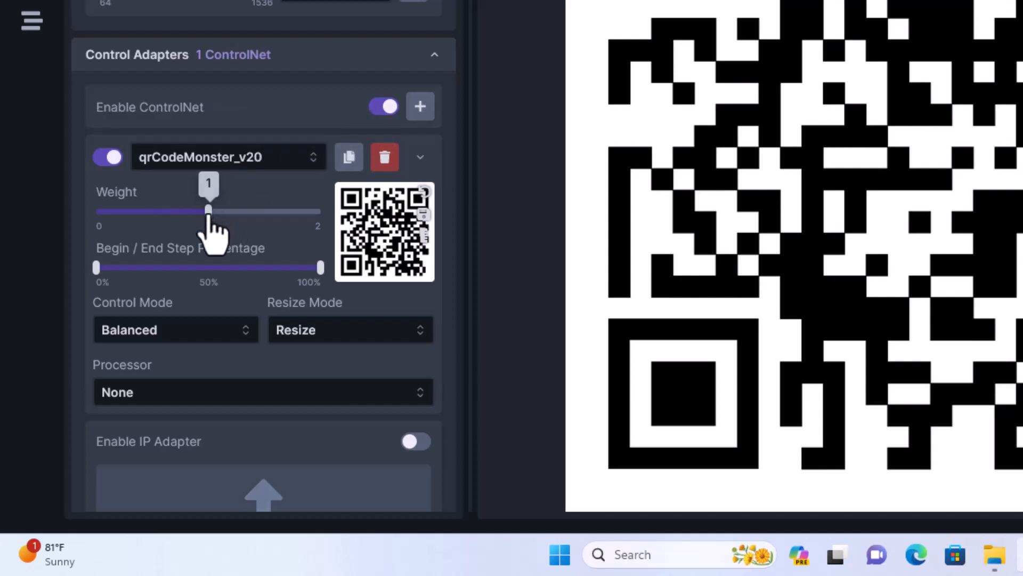
- Set the qrCodeMonster_v20 ControlNet weight to 1.7 and its begin step percentage to about 30%
left_click_drag(208, 213, 286, 213)
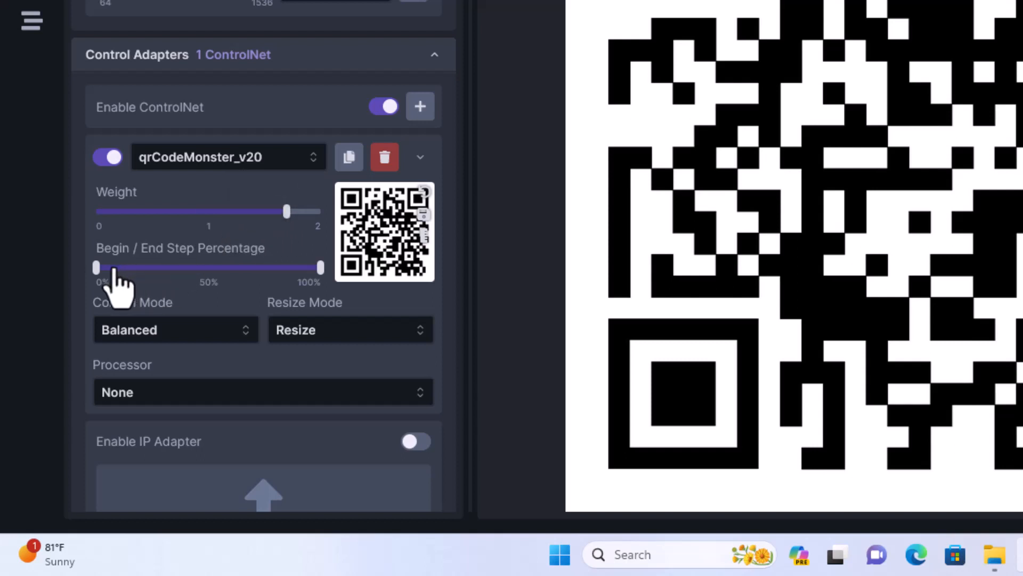
left_click_drag(100, 269, 164, 269)
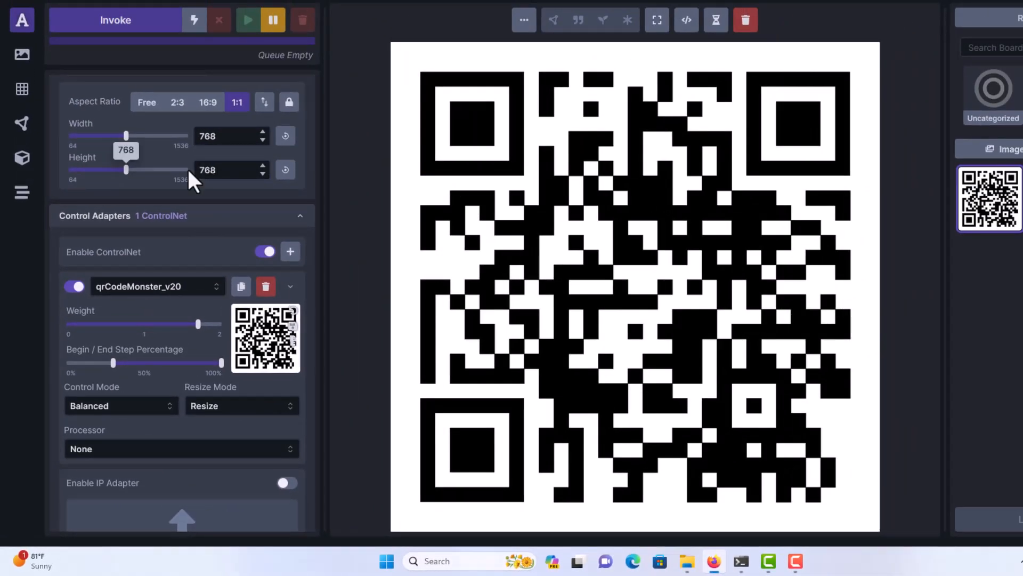
- Set the iterations to 4 and generate the batch from the prompt "A hamburger"
scroll(166, 228, "up", 3)
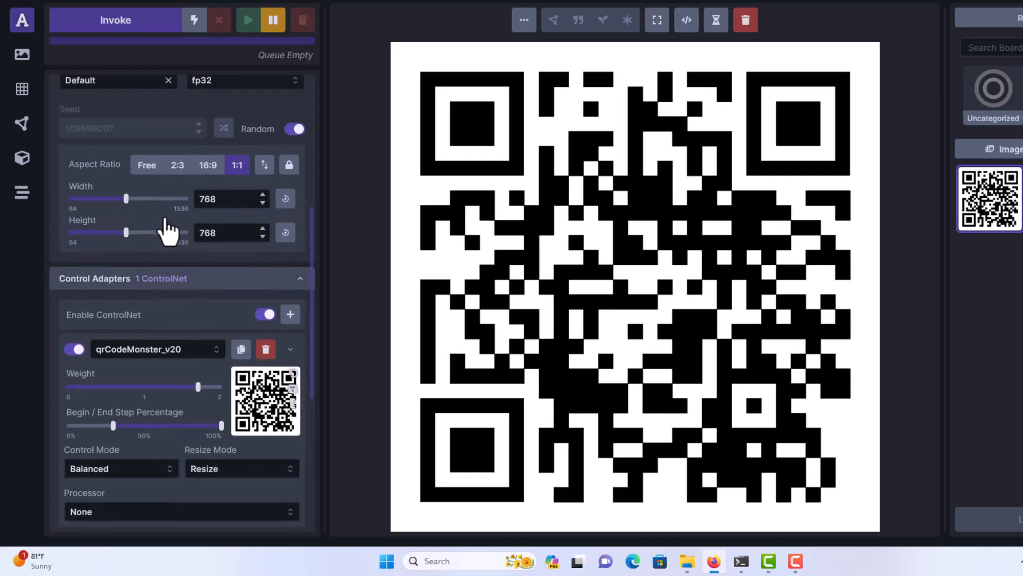
scroll(166, 229, "up", 5)
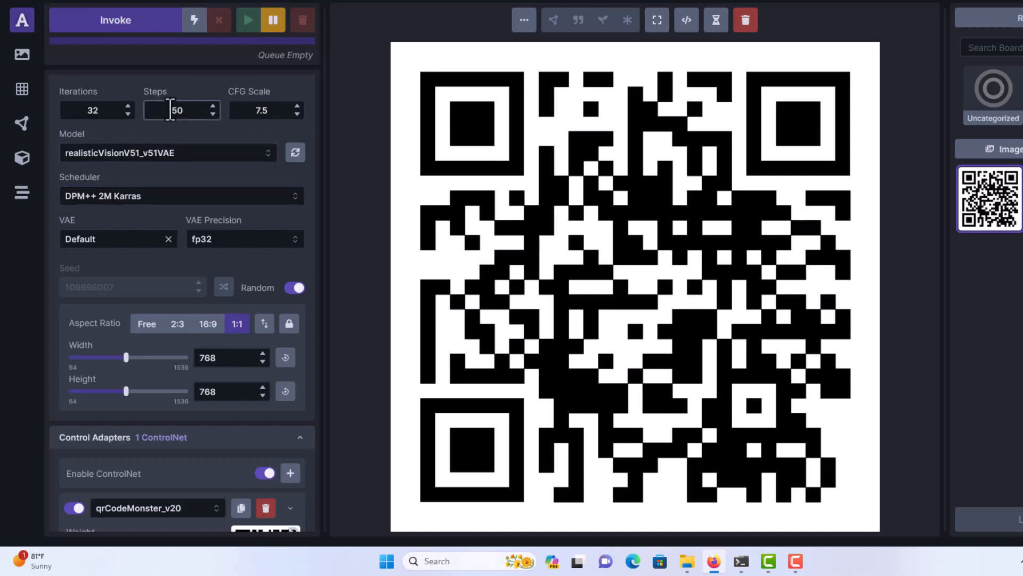
scroll(192, 143, "up", 3)
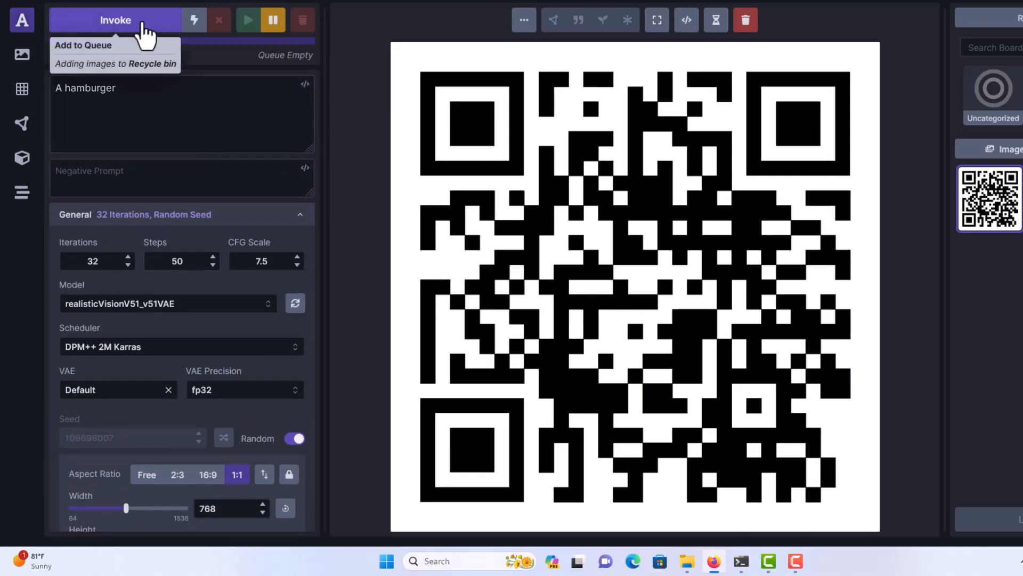
left_click(128, 265)
left_click_drag(128, 265, 128, 265)
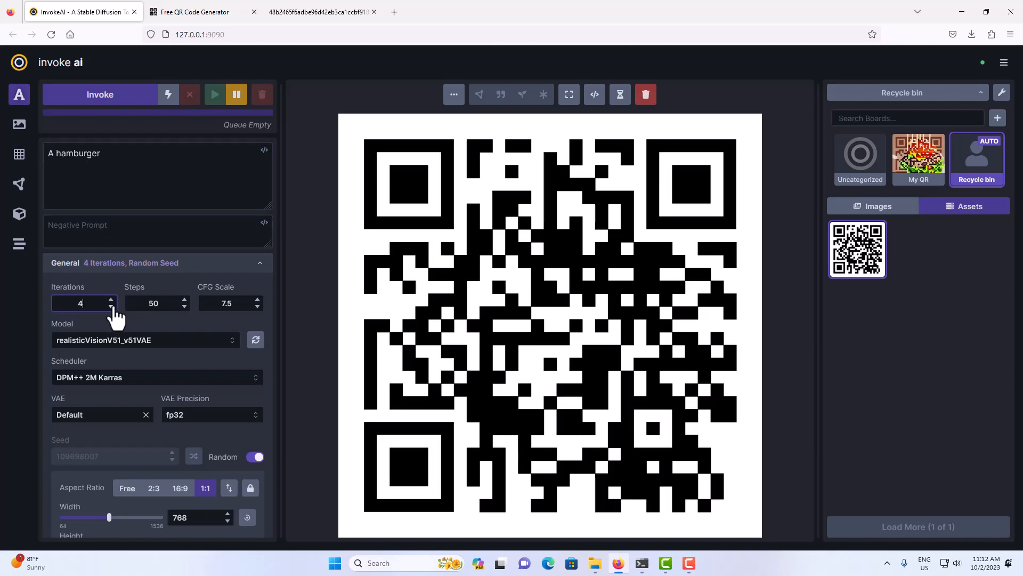
left_click(116, 101)
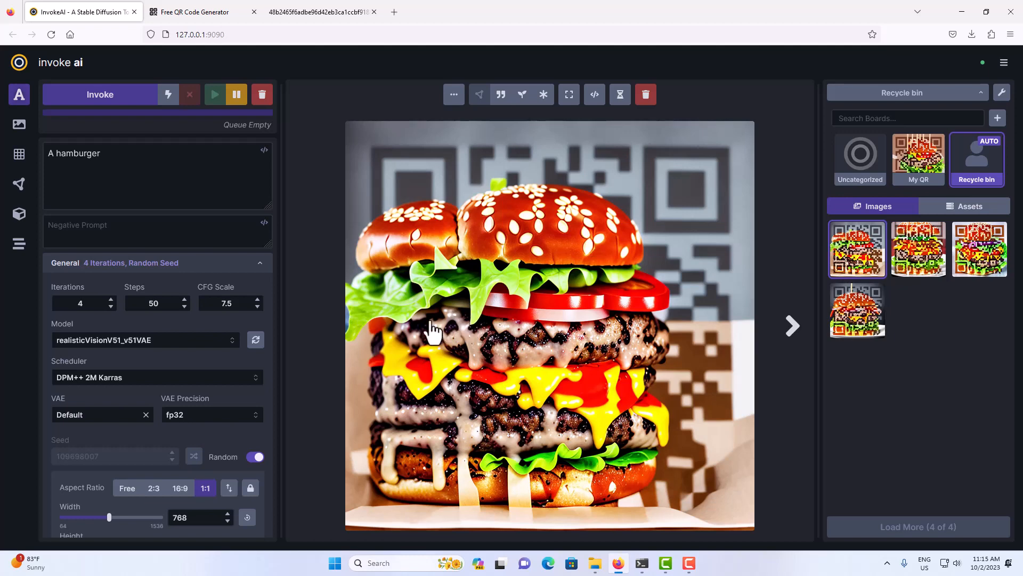
scroll(222, 400, "down", 3)
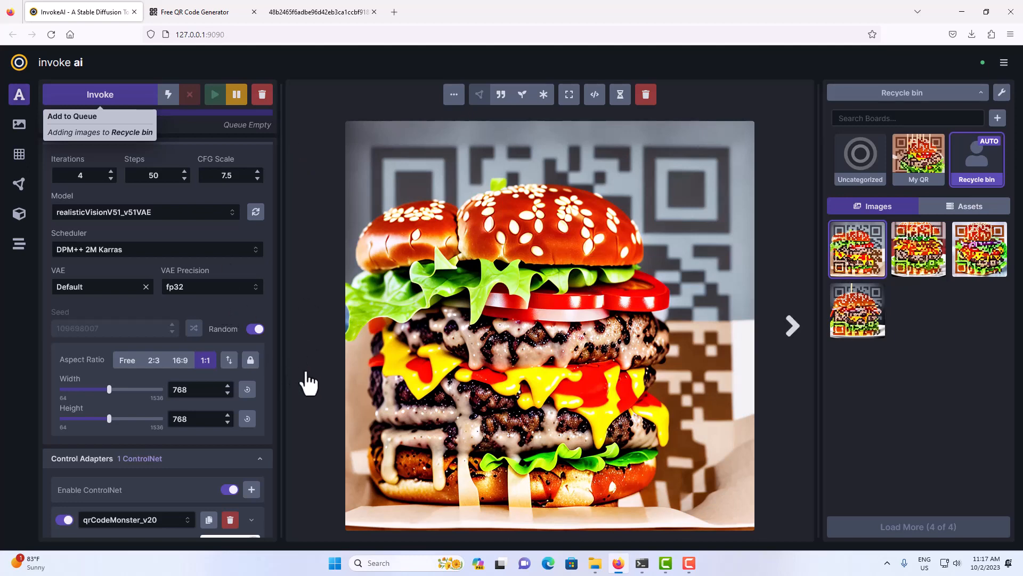
scroll(255, 385, "down", 3)
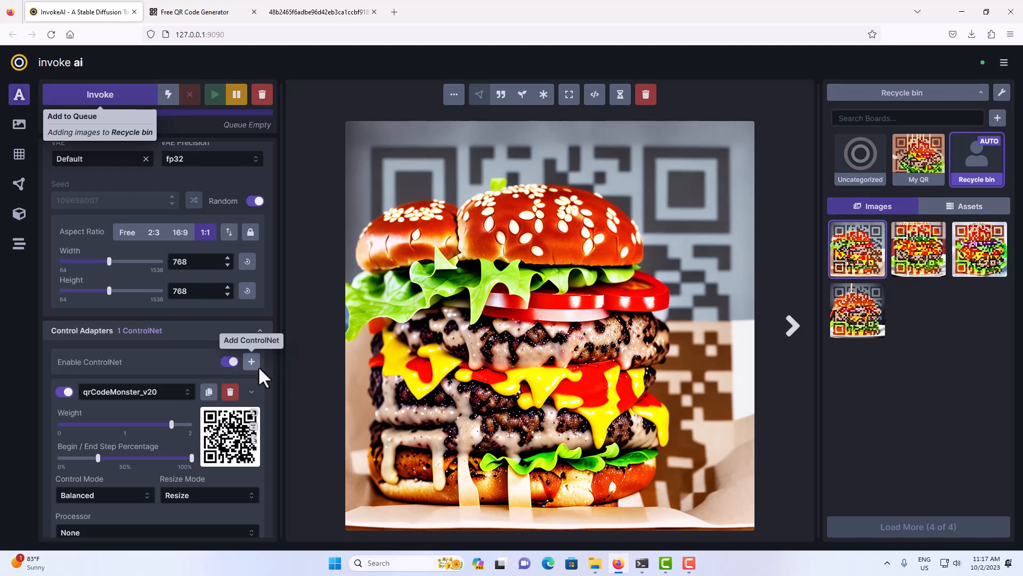
scroll(259, 366, "up", 2)
scroll(261, 363, "up", 3)
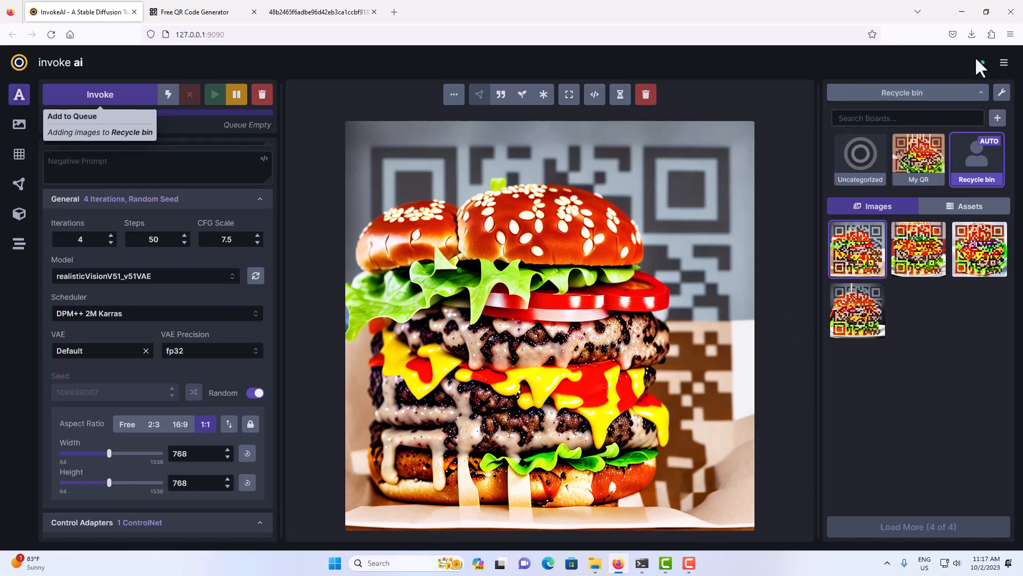
- Reduce the browser page zoom to 67% and collapse the Control Adapters section
left_click(1010, 34)
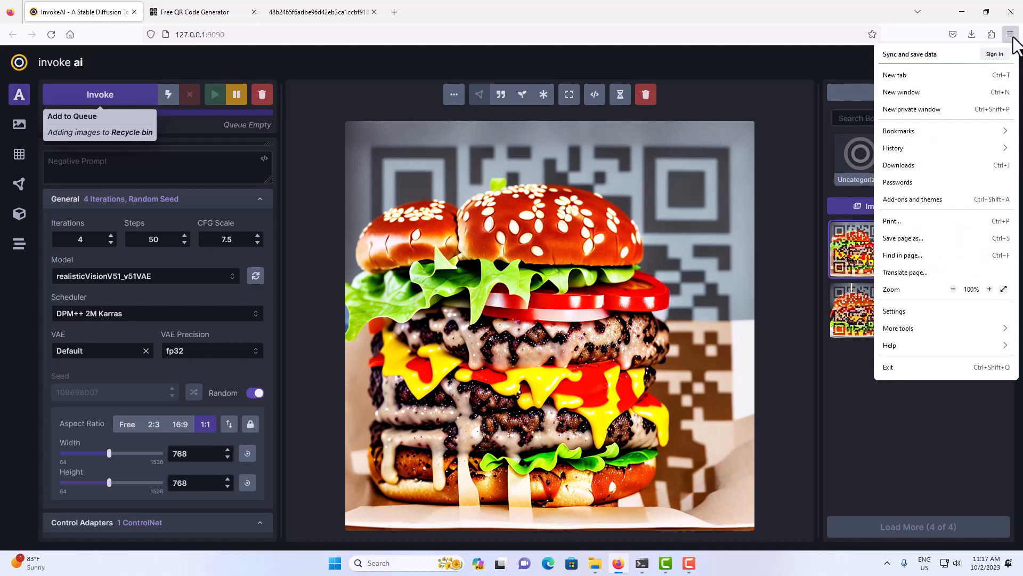
left_click(954, 289)
left_click(953, 289)
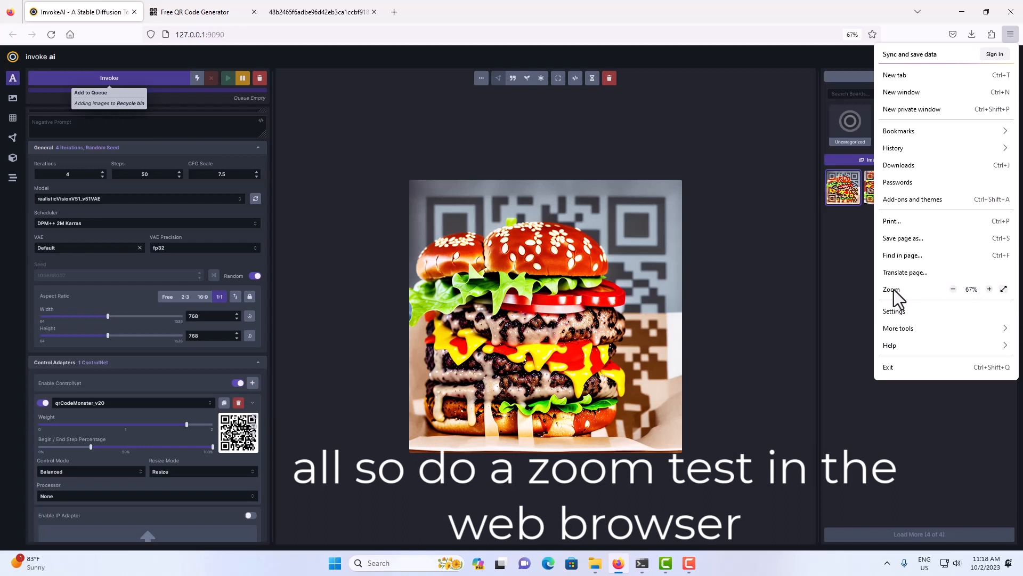
left_click(787, 308)
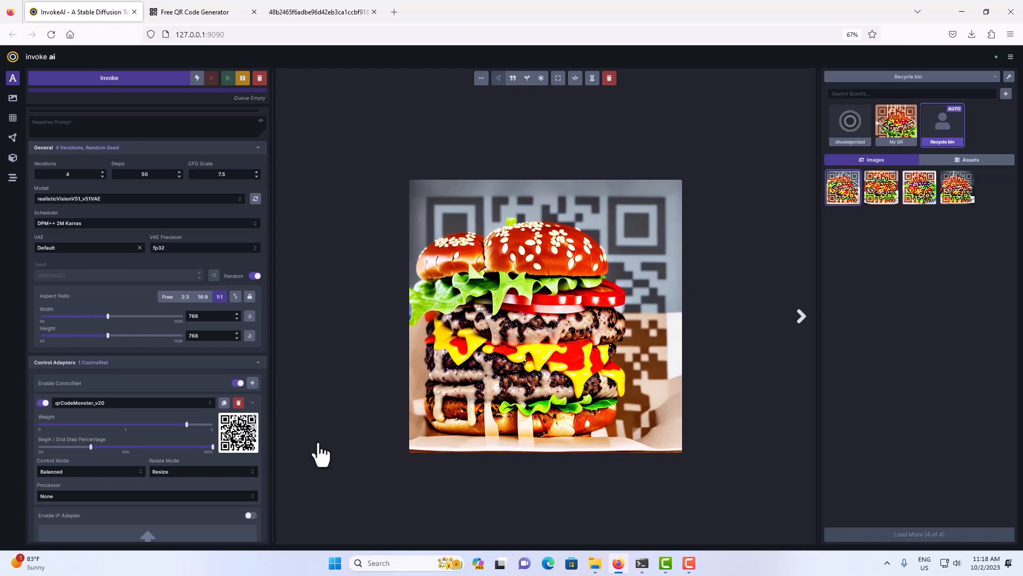
left_click(258, 367)
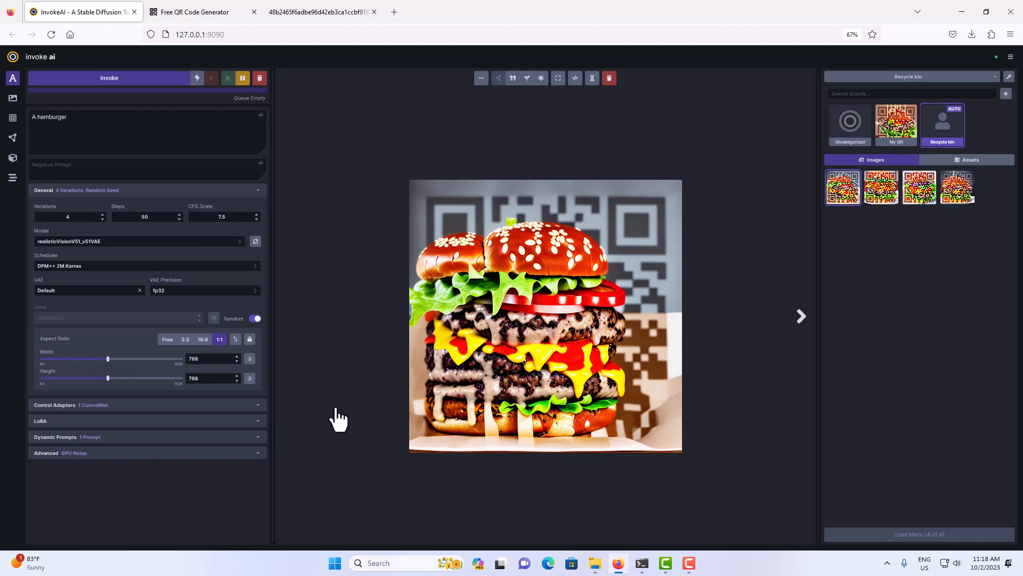
- Display the second hamburger image in the gallery and capture a rectangular screenshot of just that image
left_click(799, 318)
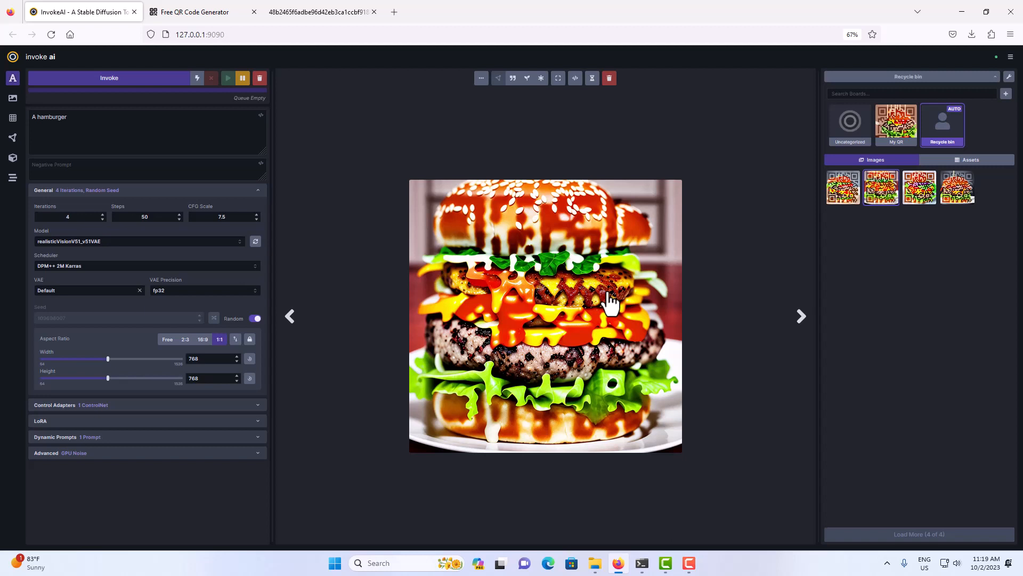
key("Print")
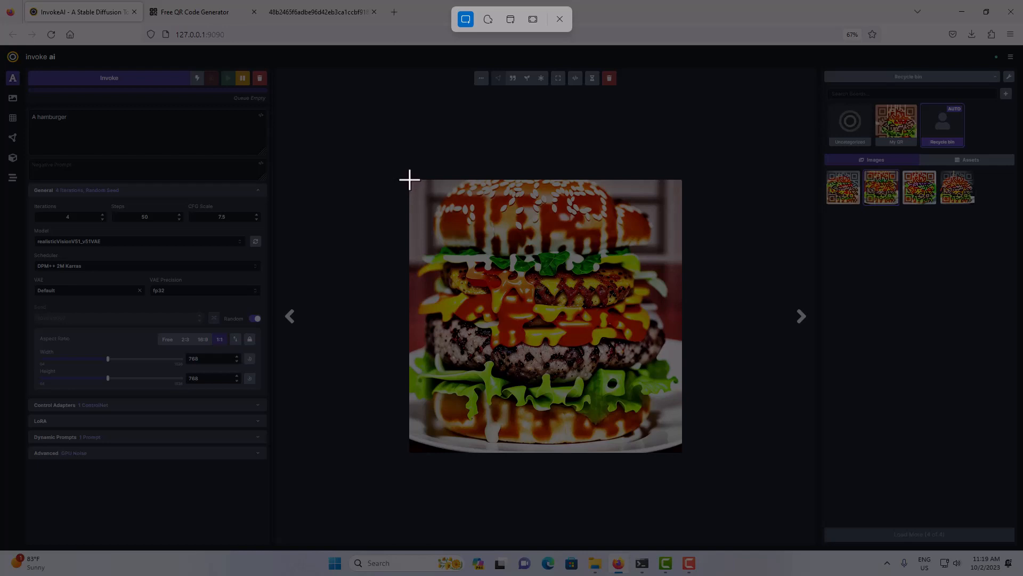
left_click_drag(409, 180, 683, 453)
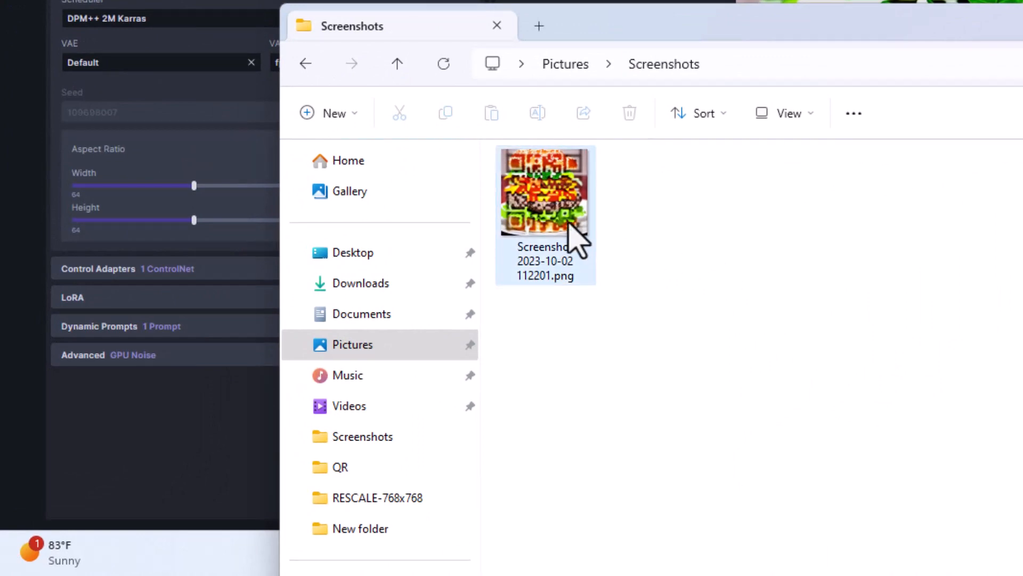
mouse_move(569, 224)
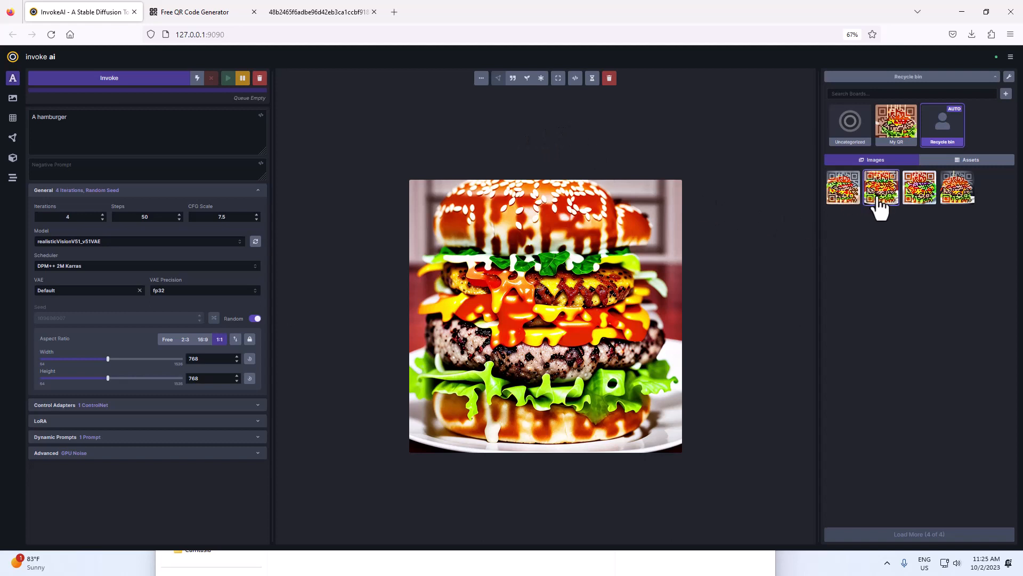
- Try a hamburger generation with progress images displayed, and cancel and clear all items in the queue
left_click(592, 80)
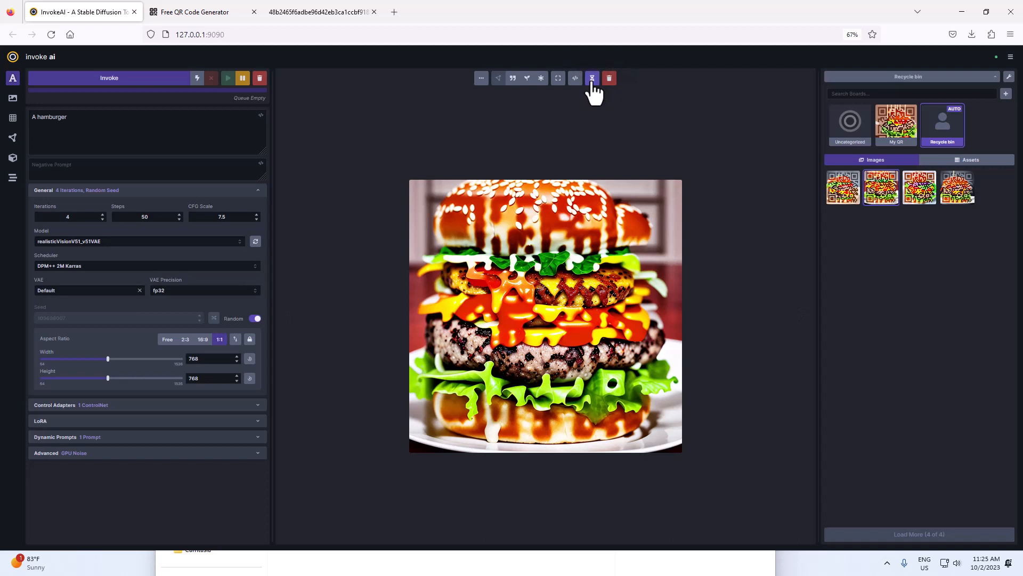
left_click(93, 83)
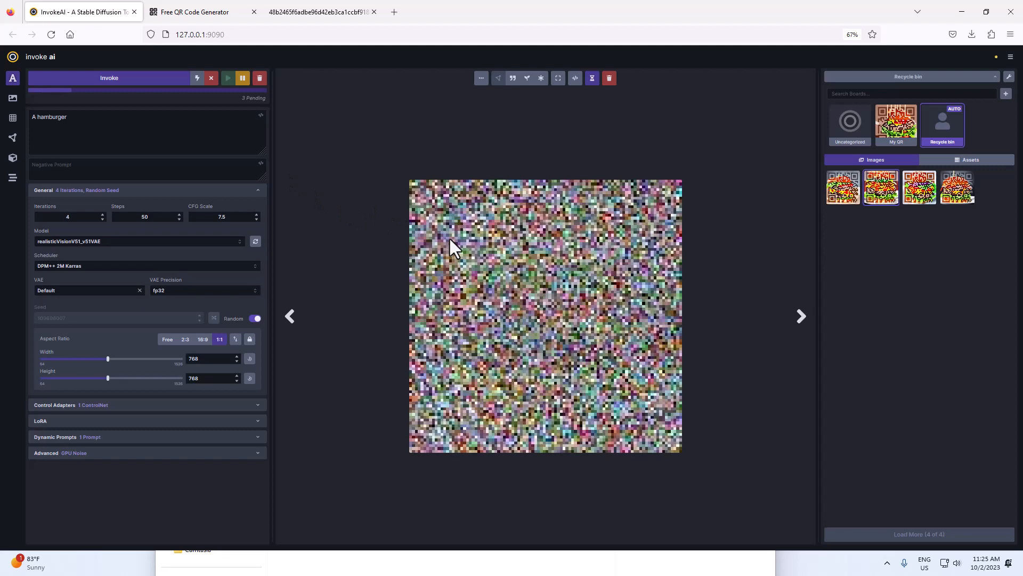
left_click(259, 78)
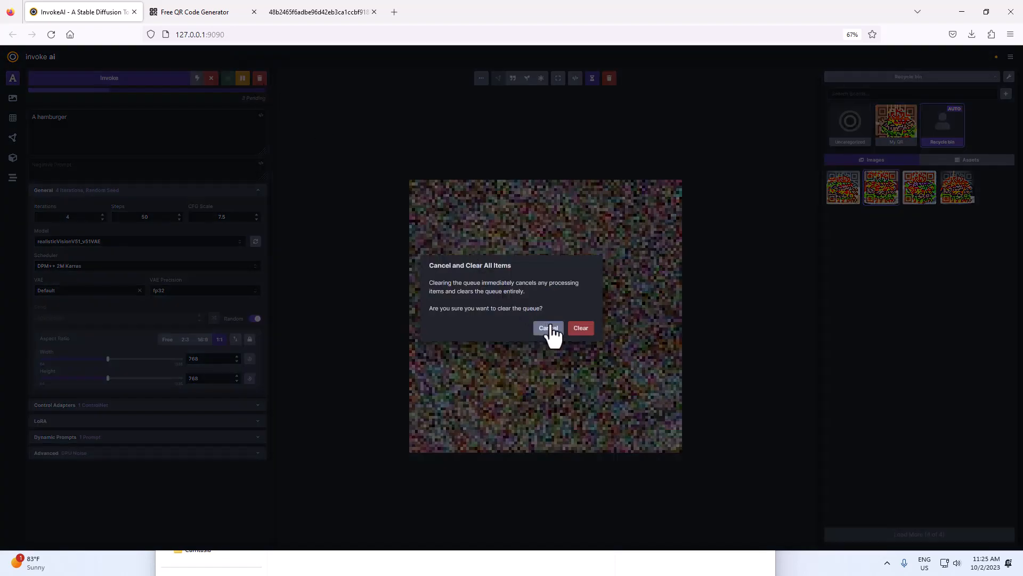
left_click(580, 329)
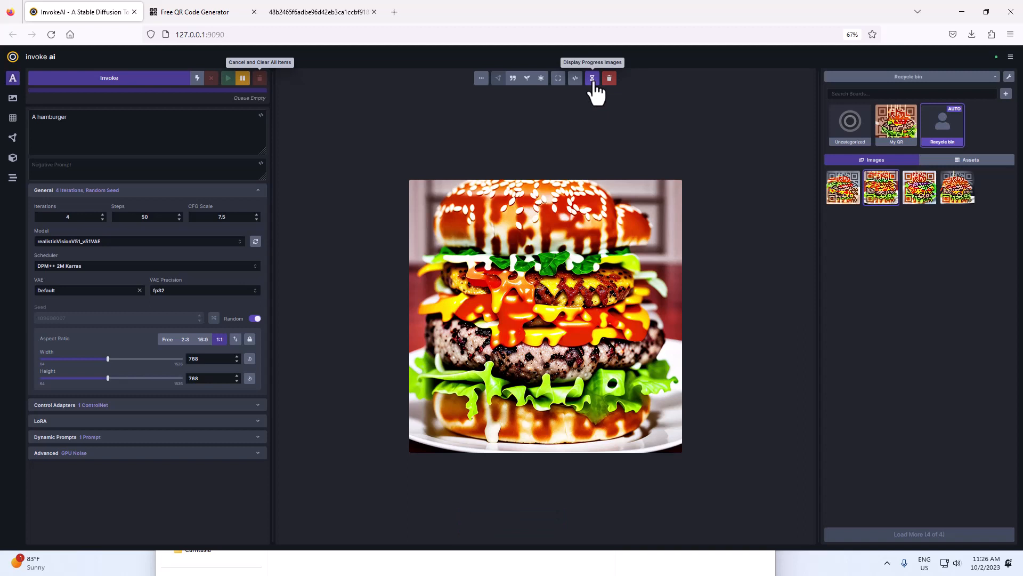
- Turn off the display of progress images and generate another batch of four hamburger images
left_click(593, 83)
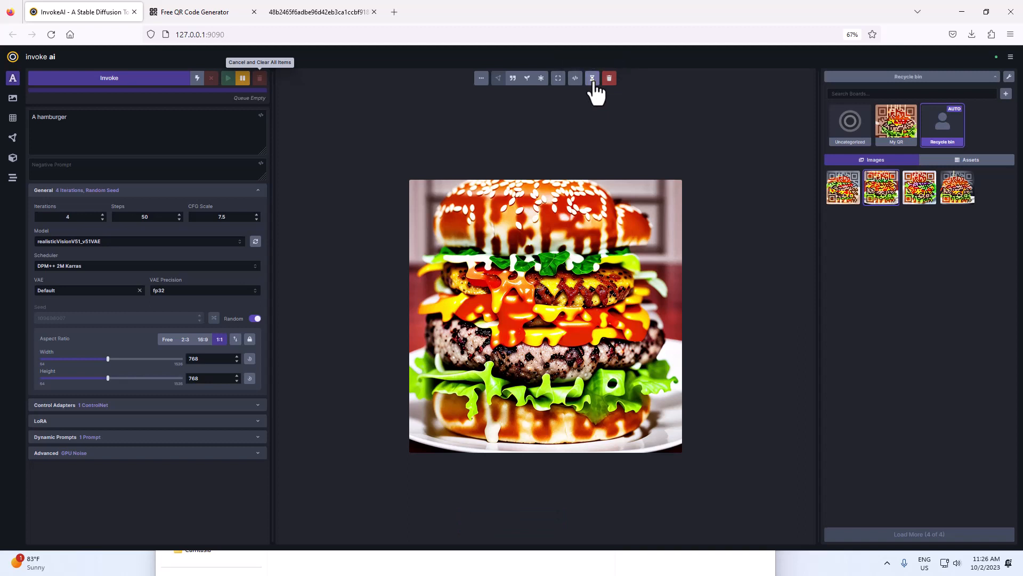
left_click(148, 78)
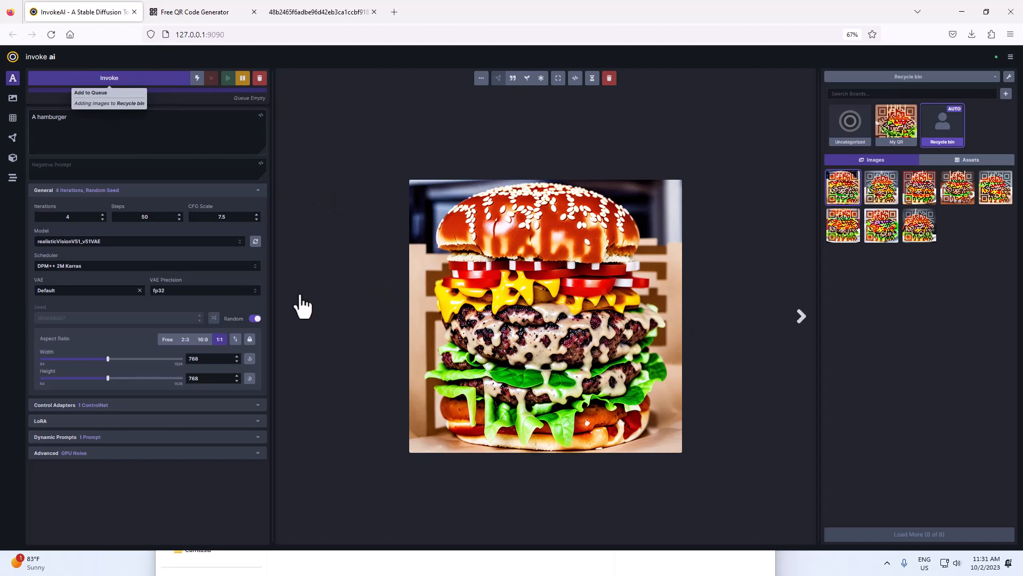
- Expand the Control Adapters section and reset the browser page zoom to 100%
left_click(140, 413)
scroll(157, 404, "down", 3)
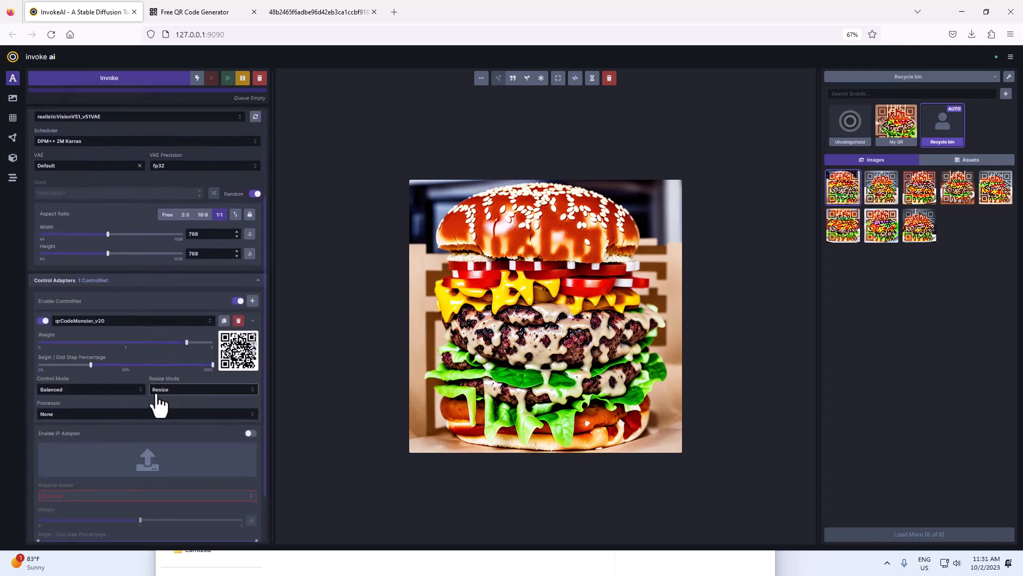
left_click(1010, 35)
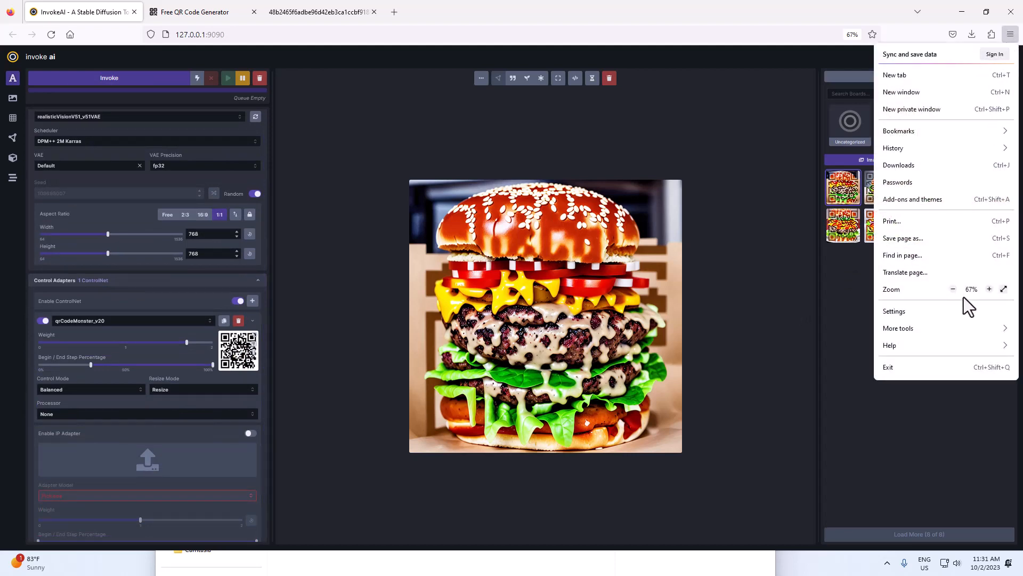
left_click(970, 291)
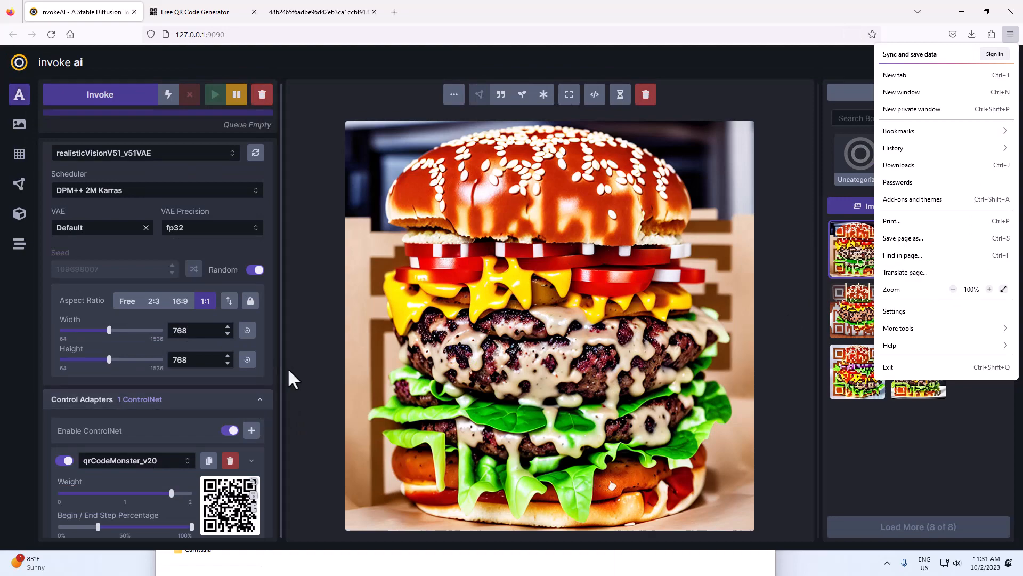
left_click(303, 381)
- Review the ControlNet weight, begin/end step percentage and general generation settings, and open the list of available ControlNet models
scroll(229, 412, "down", 4)
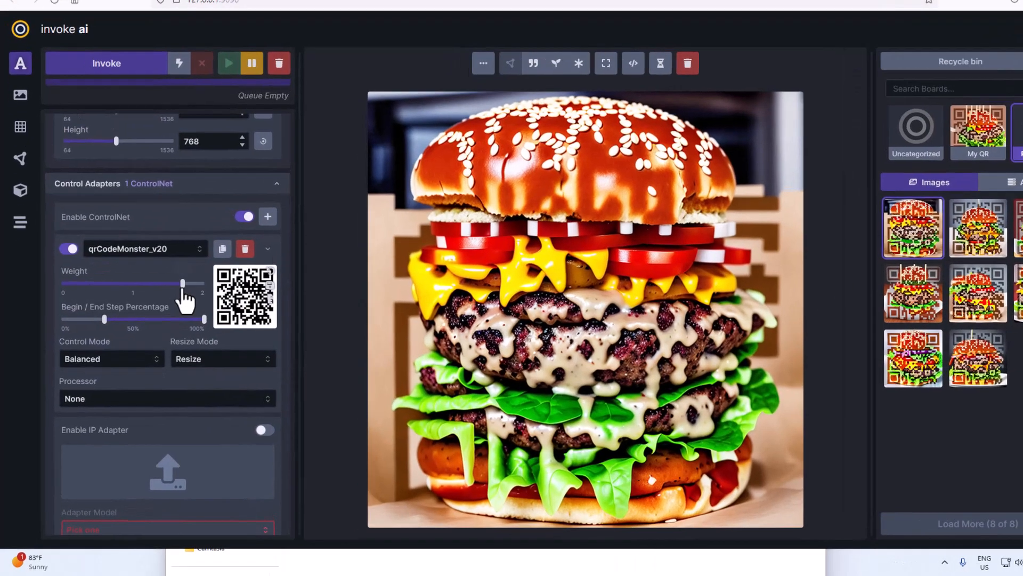
mouse_move(171, 303)
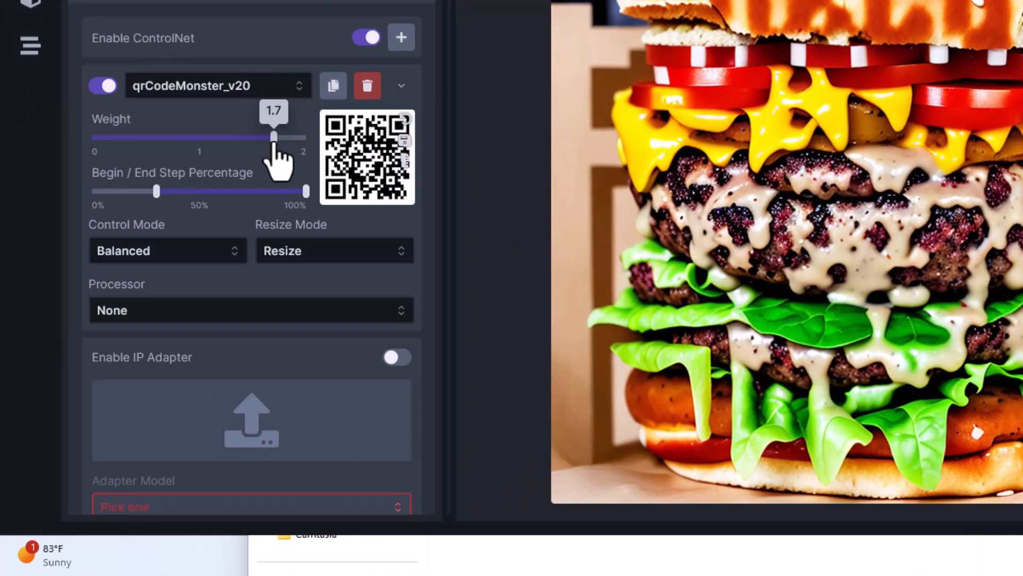
mouse_move(156, 196)
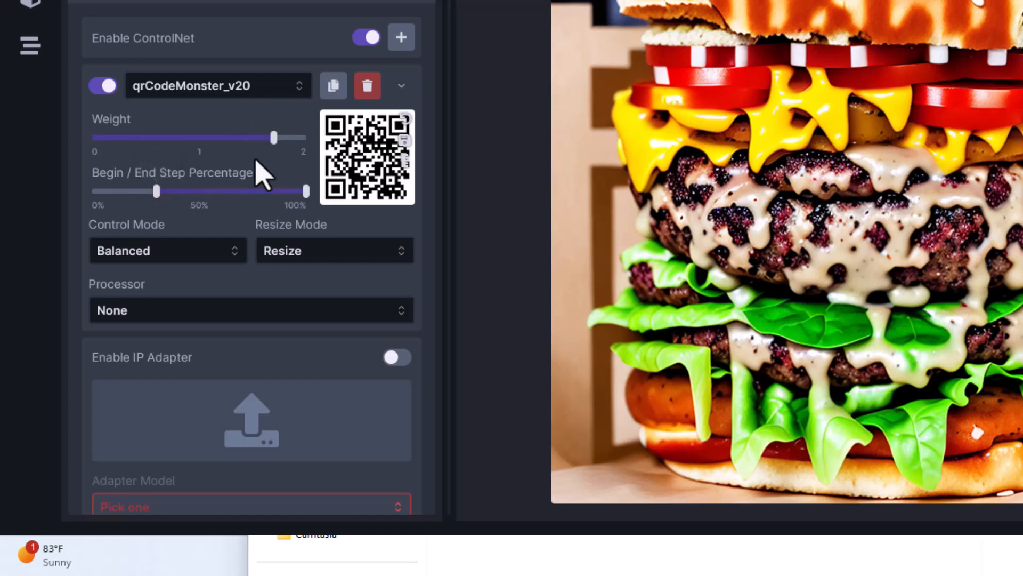
mouse_move(268, 153)
scroll(192, 213, "up", 10)
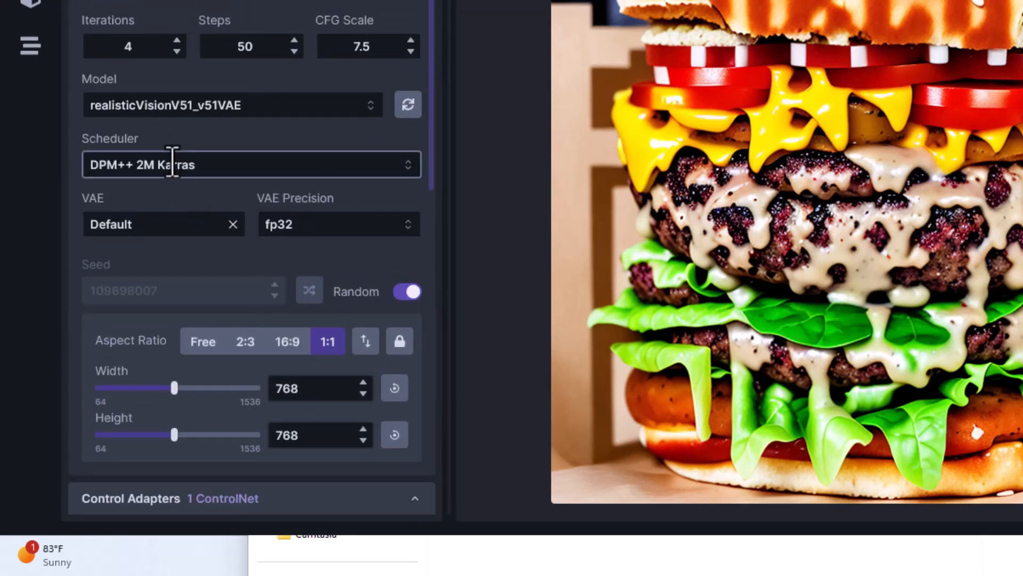
scroll(218, 128, "up", 2)
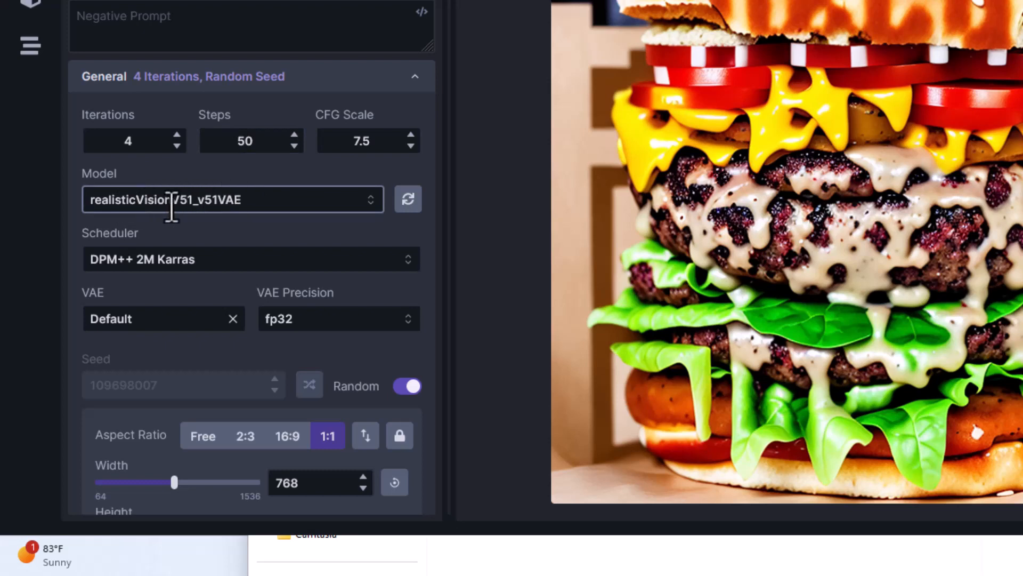
scroll(176, 207, "down", 5)
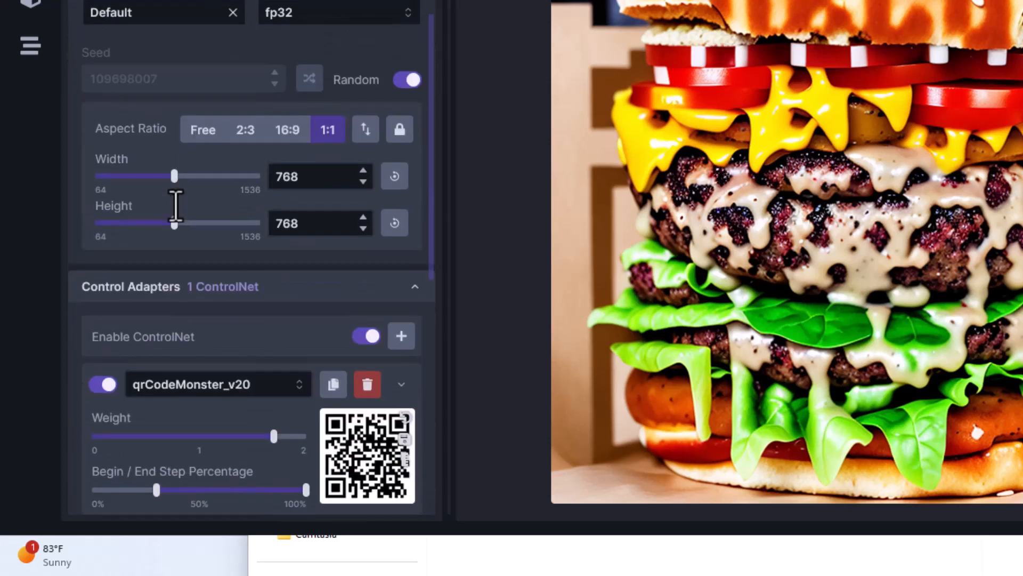
scroll(179, 219, "down", 3)
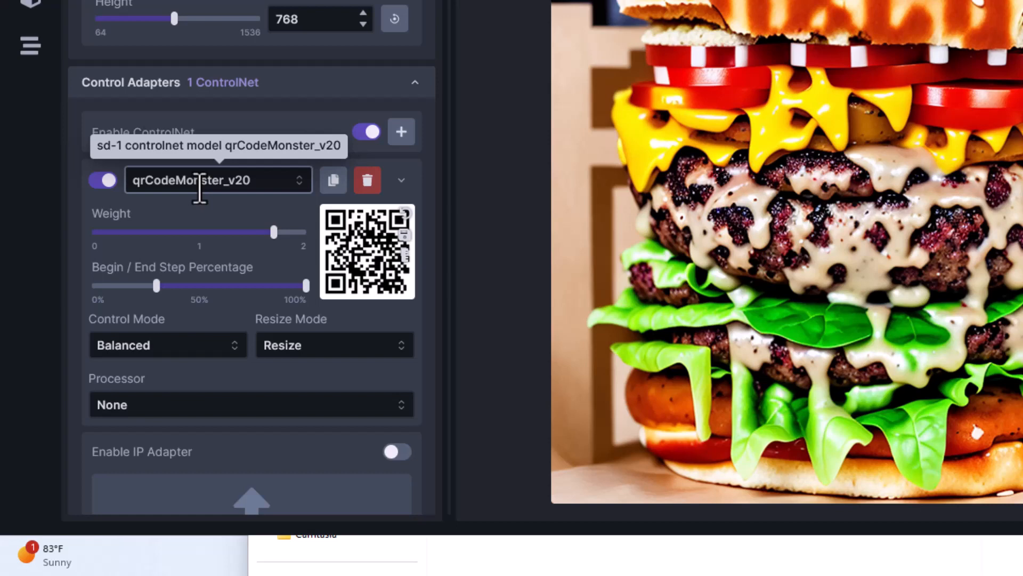
left_click(200, 184)
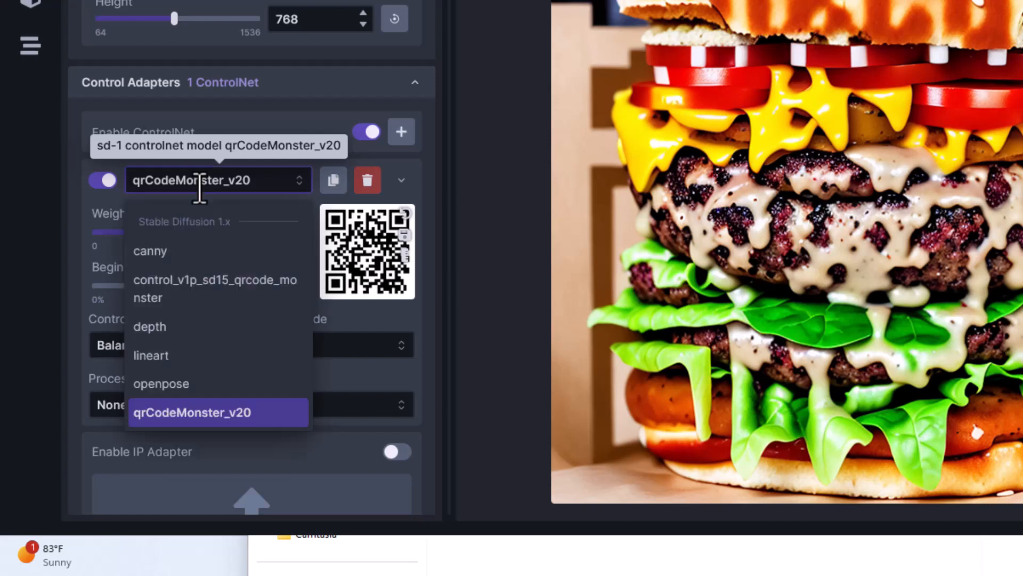
- Try the control_v1p_sd15_qrcode_monster ControlNet model, set the model back to qrCodeMonster_v20, and review the list of available models
left_click(201, 296)
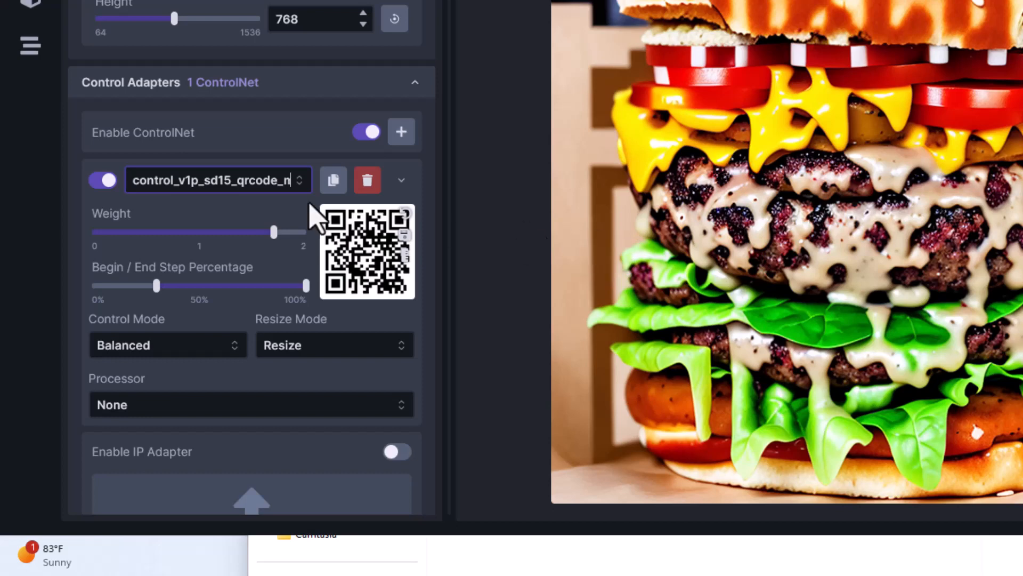
left_click(234, 180)
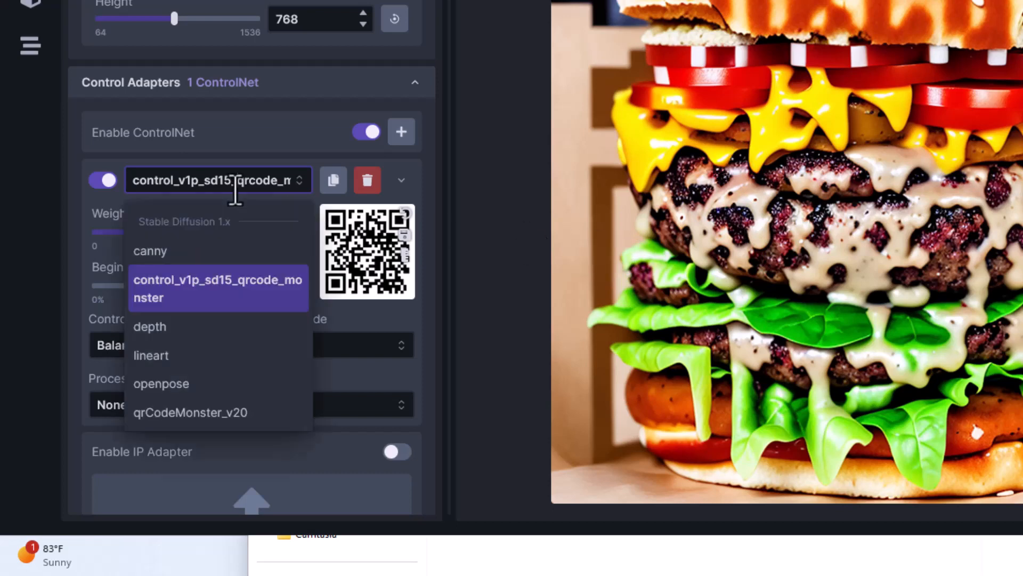
left_click(184, 412)
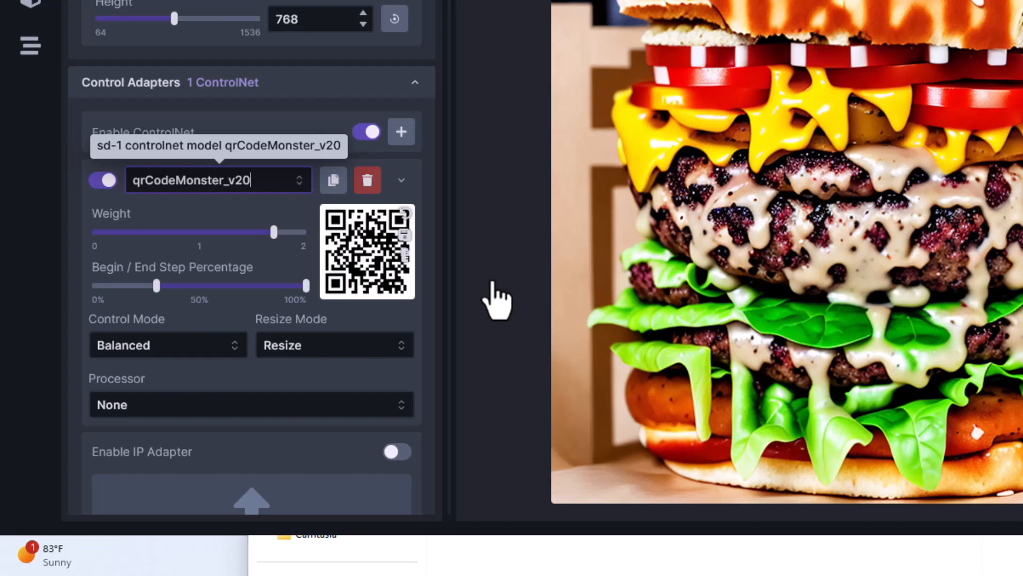
left_click(251, 187)
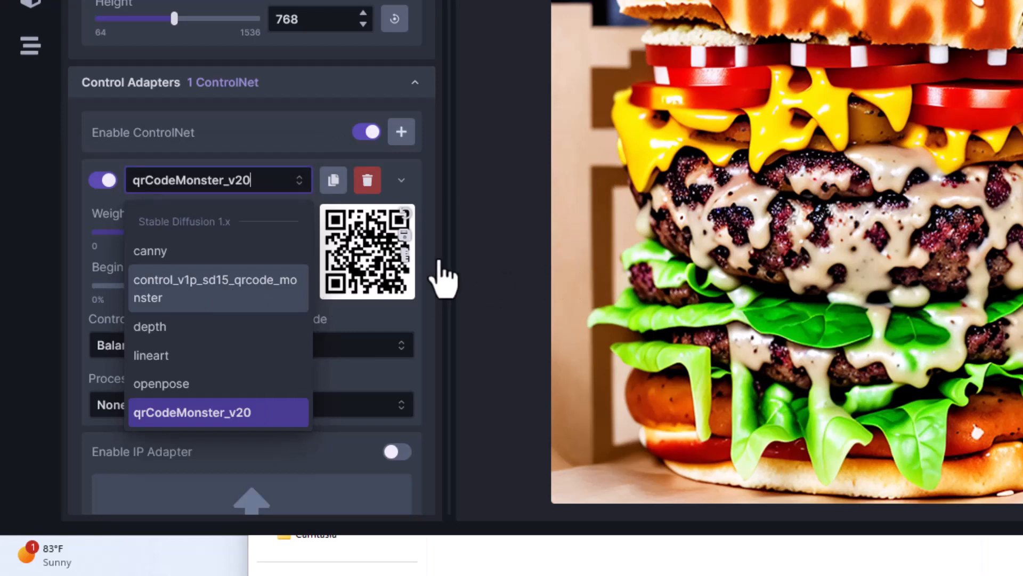
left_click(52, 230)
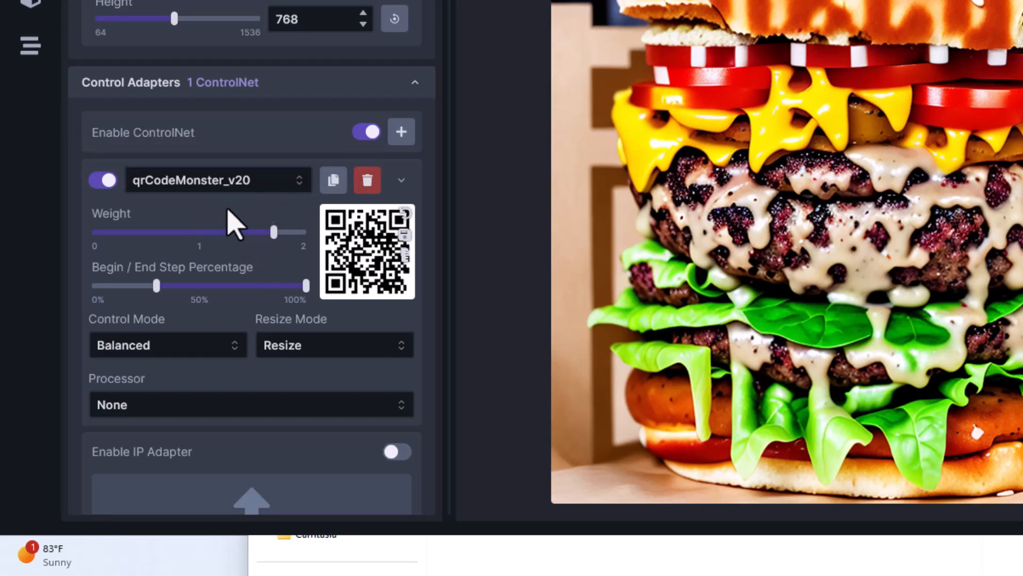
left_click(229, 191)
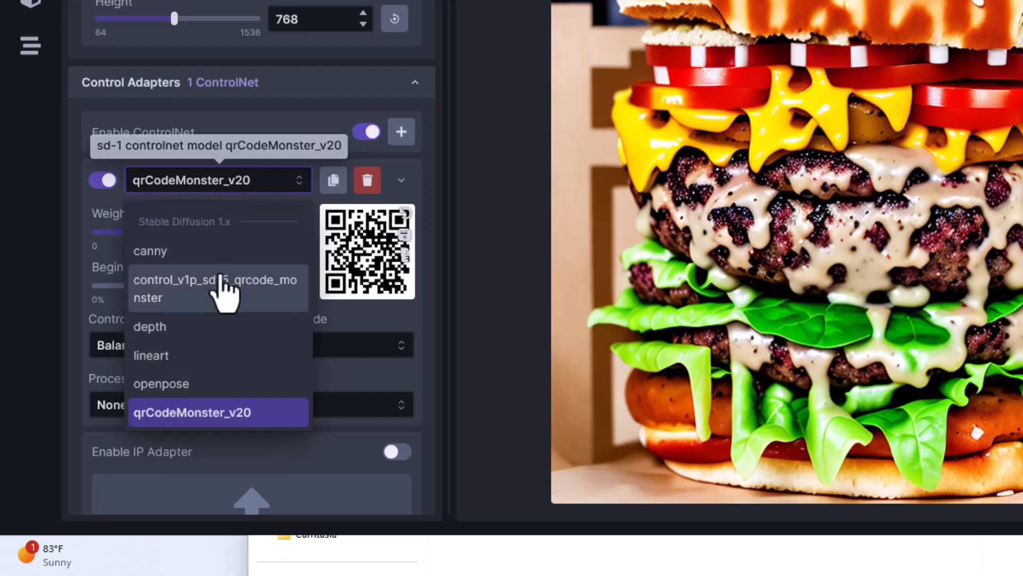
left_click(75, 256)
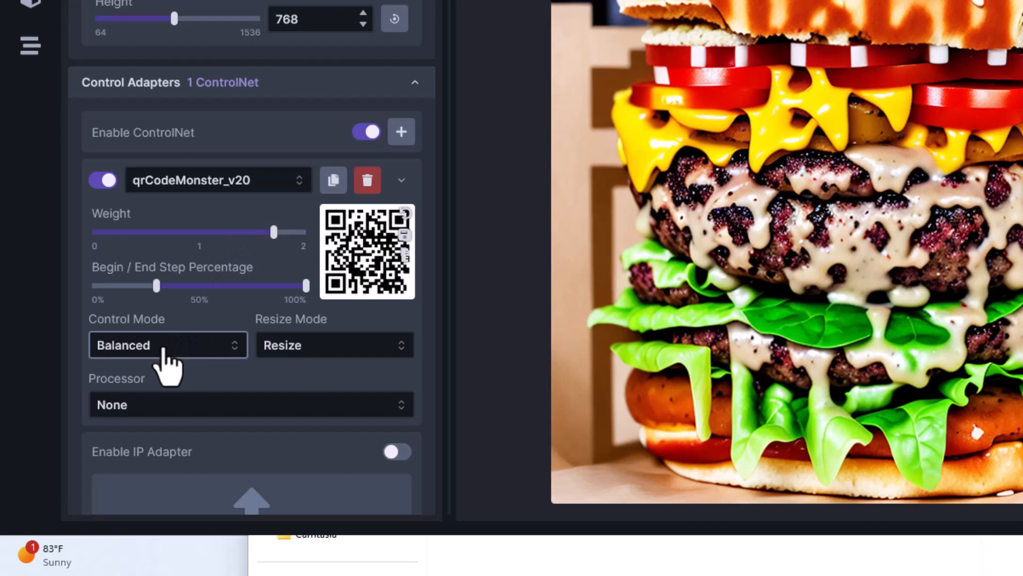
- Review the Control Mode options, the ControlNet weight and step percentage, and the scheduler, image size and other general generation settings
left_click(192, 354)
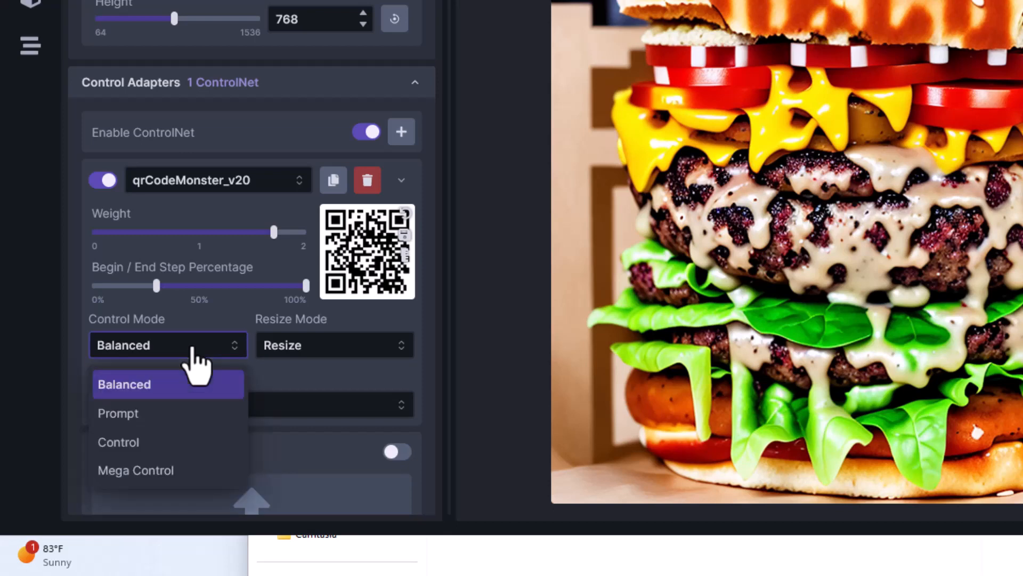
left_click(192, 347)
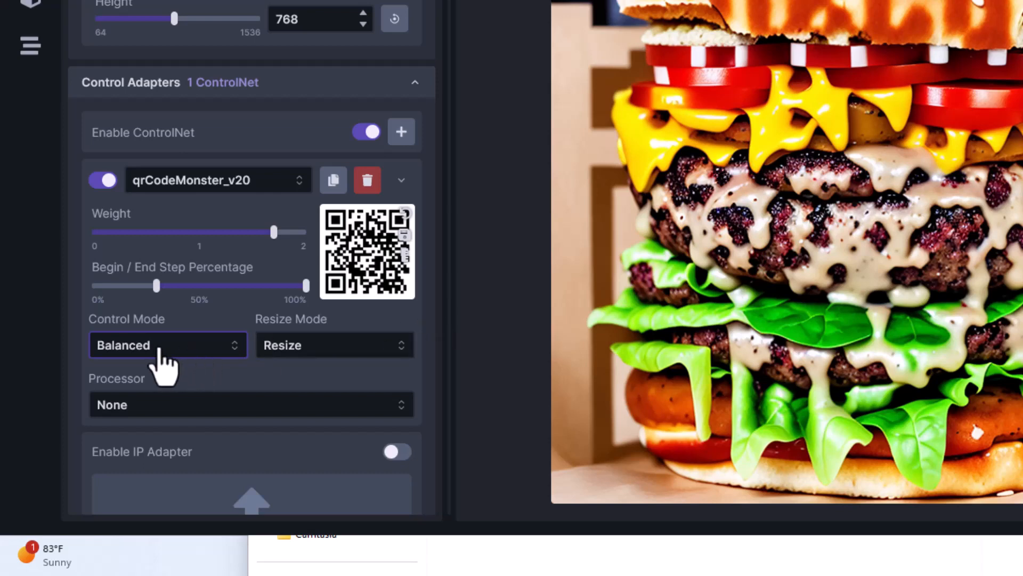
mouse_move(155, 287)
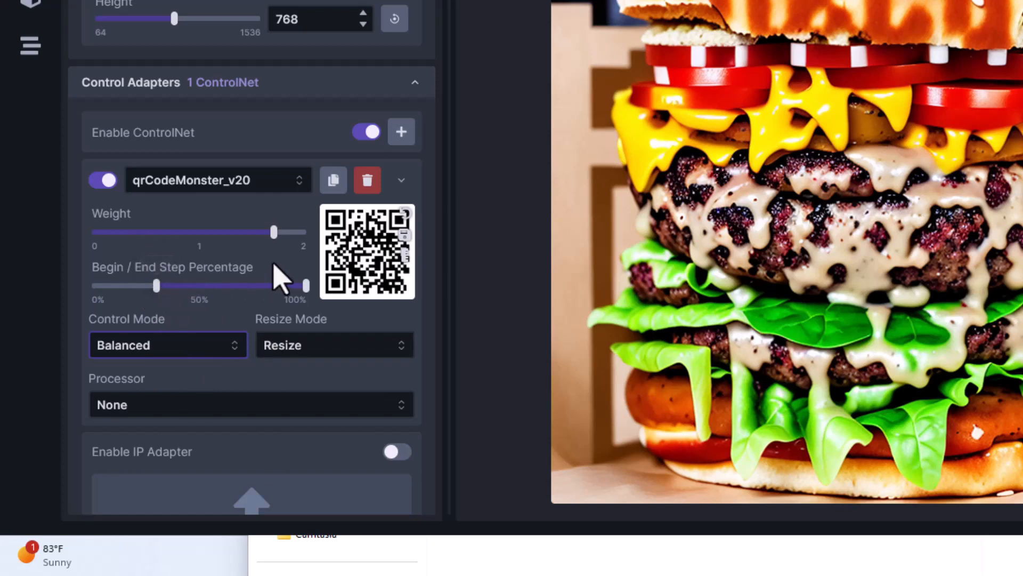
mouse_move(269, 239)
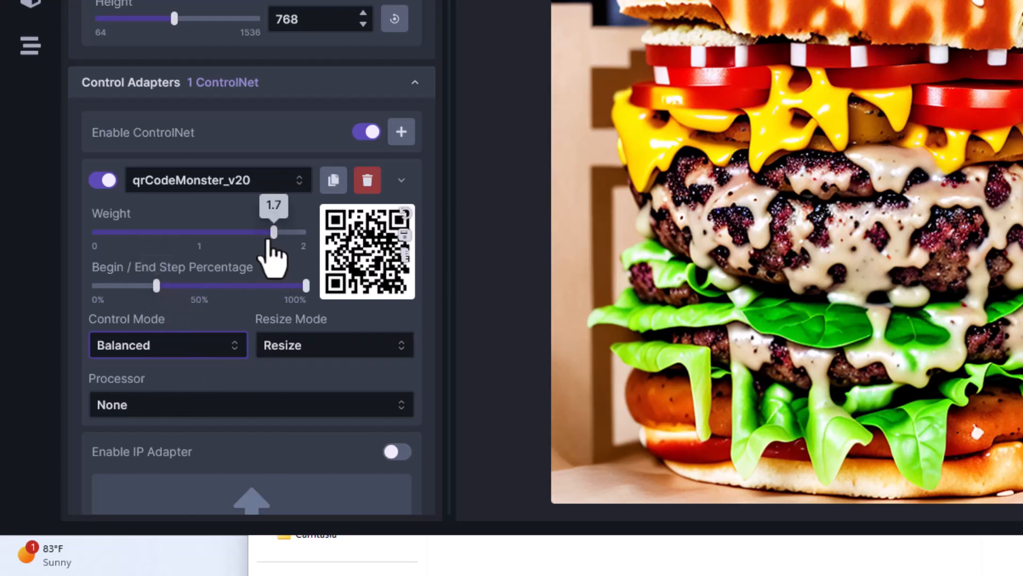
scroll(269, 223, "up", 4)
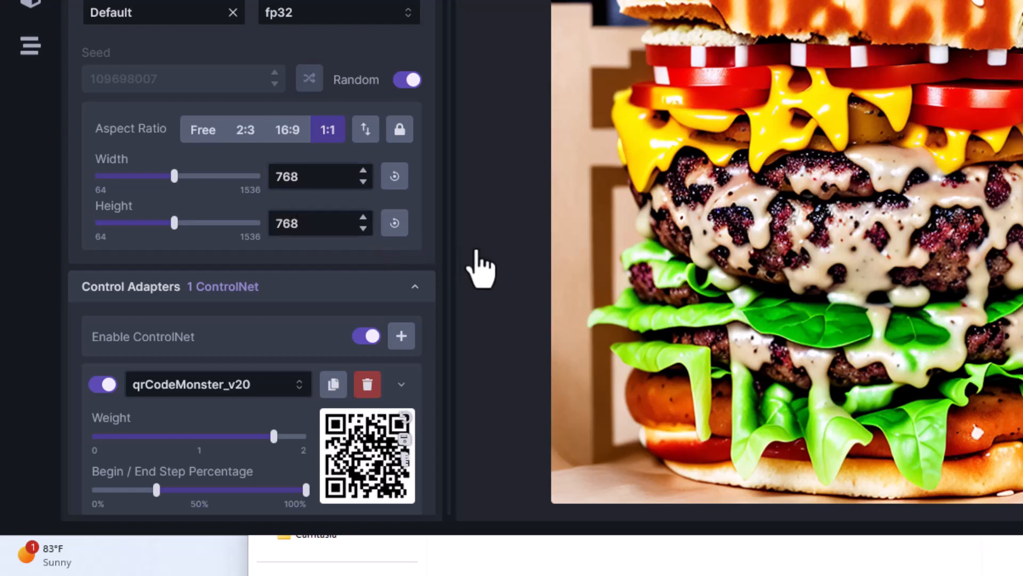
scroll(227, 152, "up", 2)
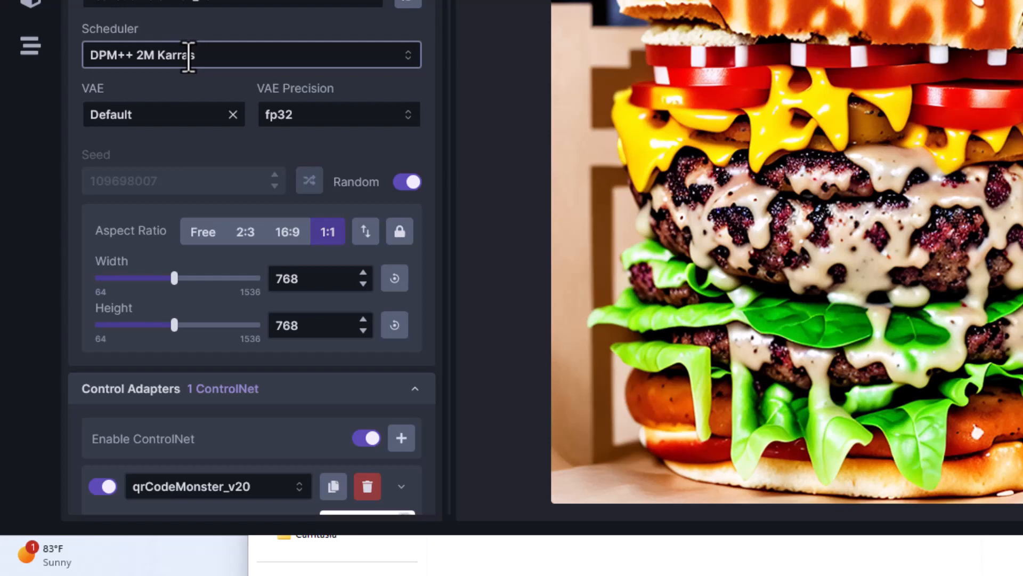
scroll(193, 55, "up", 4)
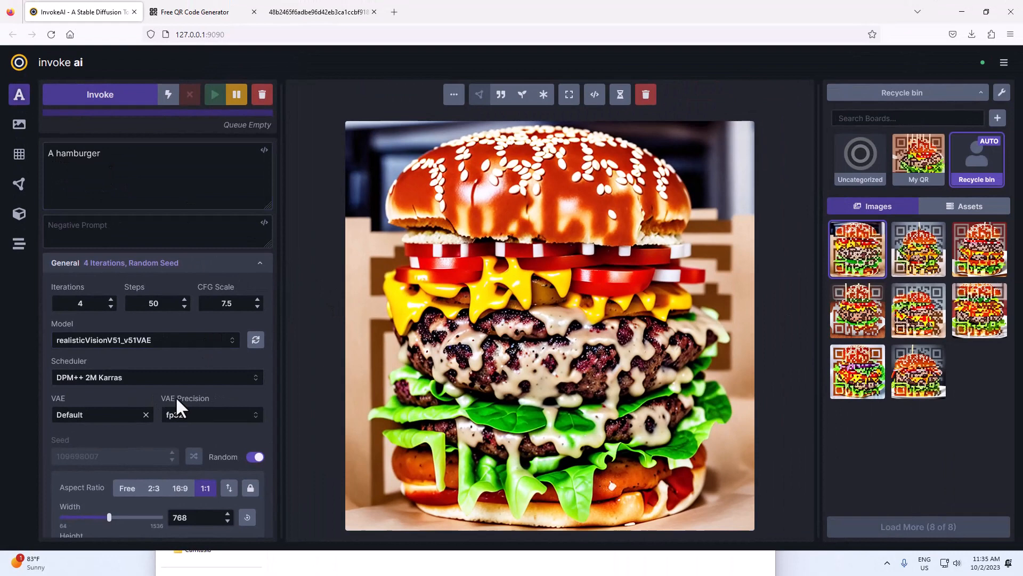
scroll(175, 395, "down", 2)
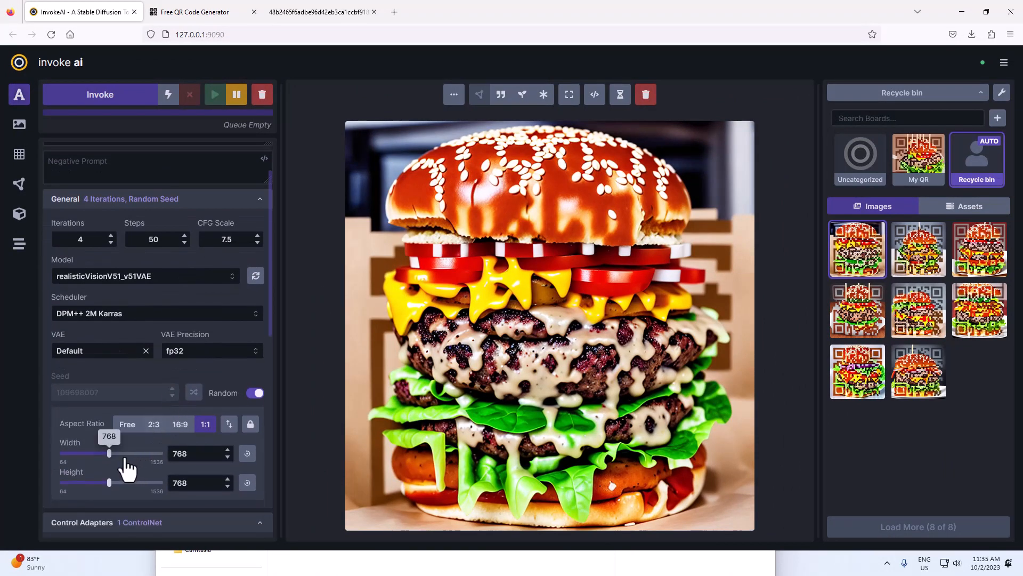
scroll(152, 426, "up", 2)
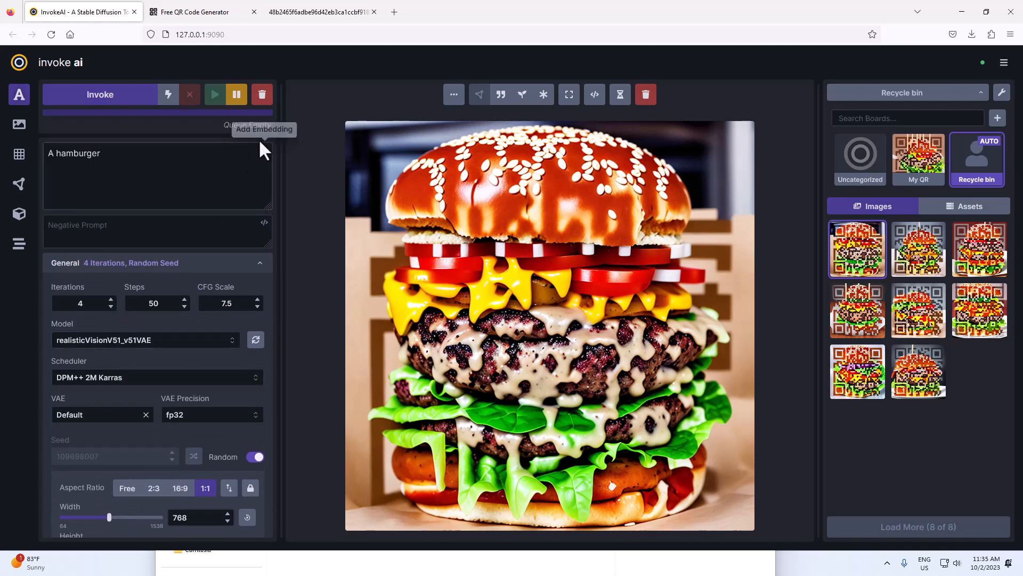
- Lower the number of iterations to 1 and set it back to 4
left_click(111, 307)
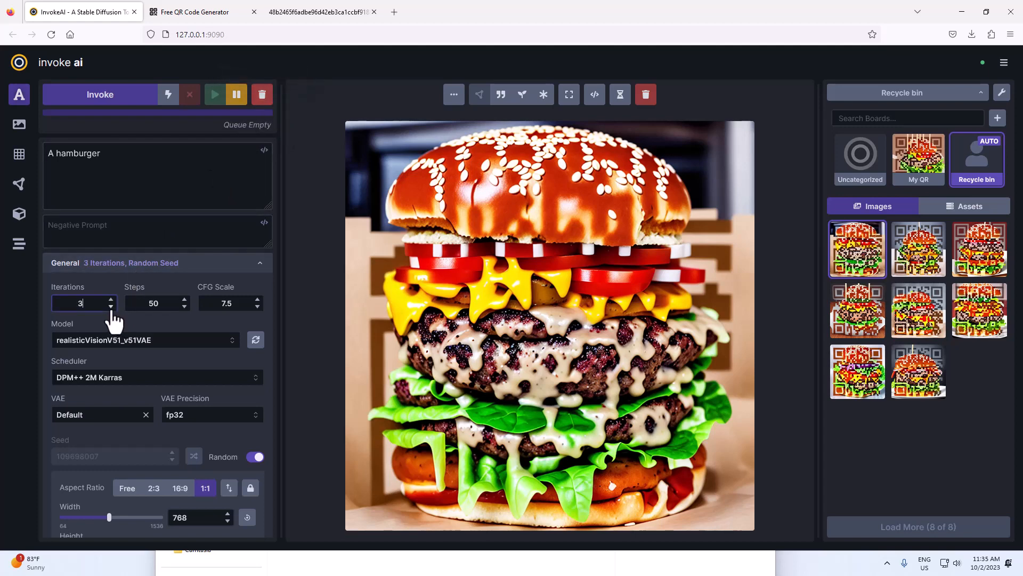
left_click(111, 307)
left_click(111, 307)
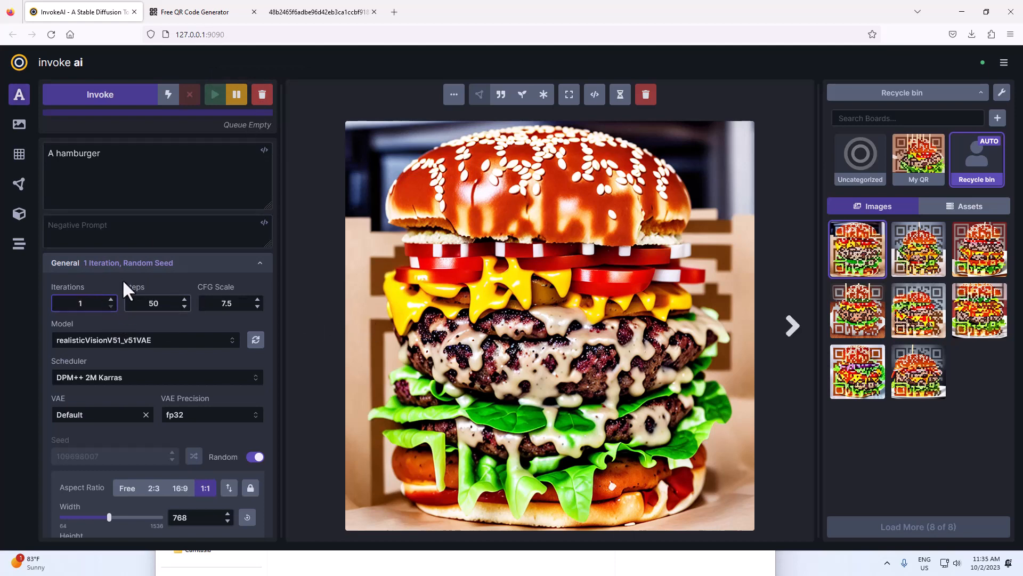
left_click(110, 299)
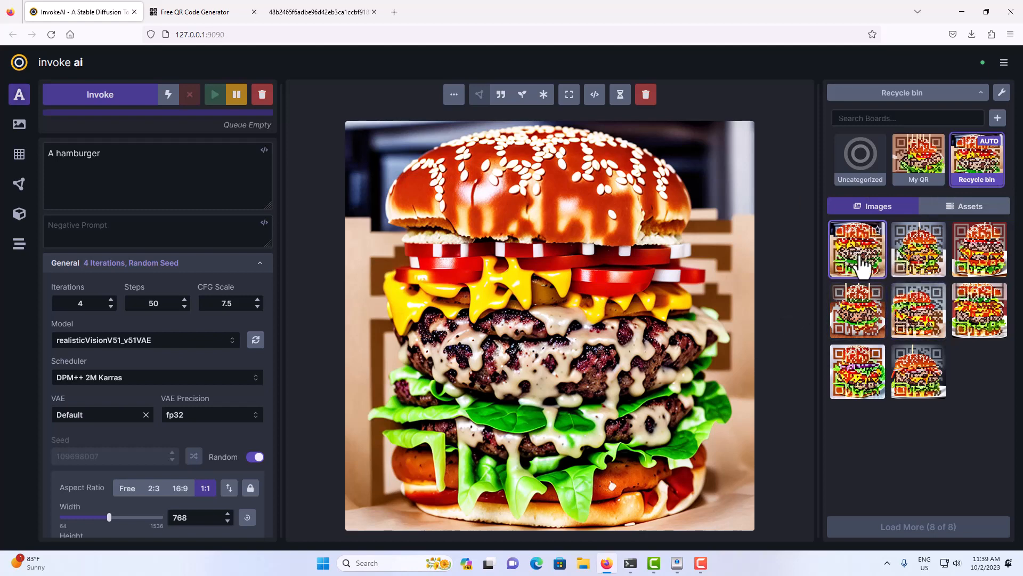
- Try range and individual multi-selection on the Recycle bin board's images, and open the My QR board
left_click(914, 384, "shift")
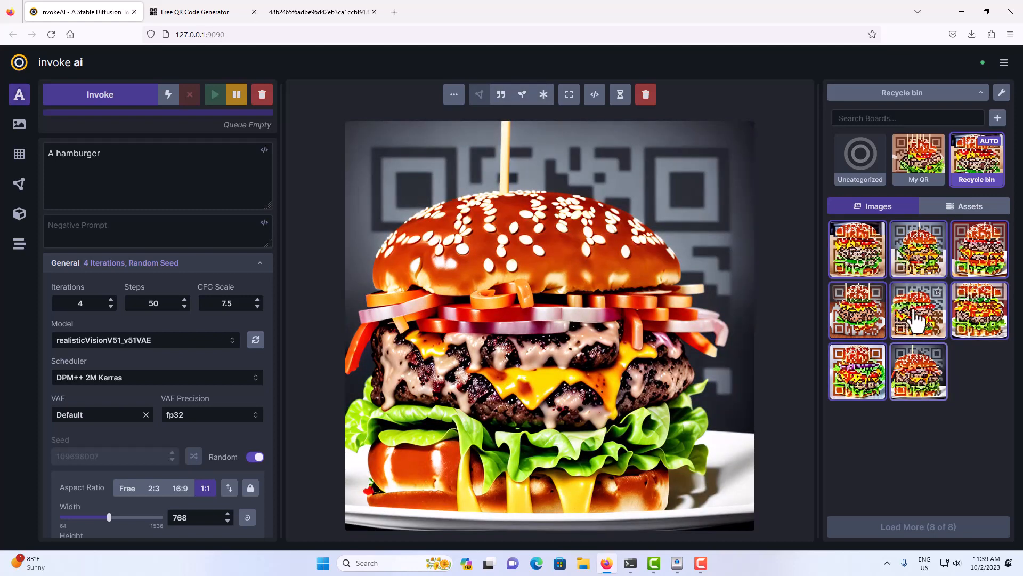
left_click(858, 247)
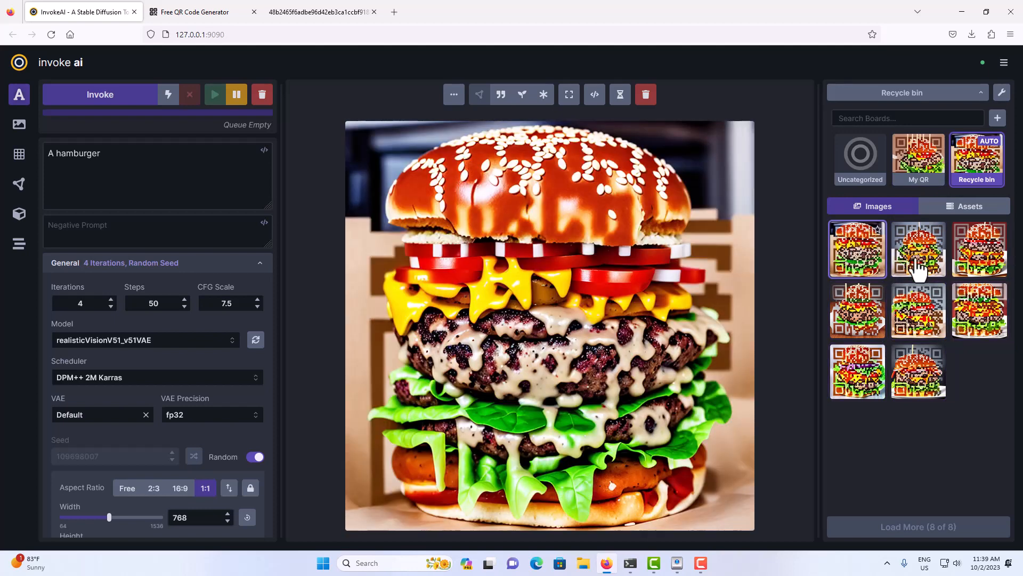
left_click(978, 330, "ctrl")
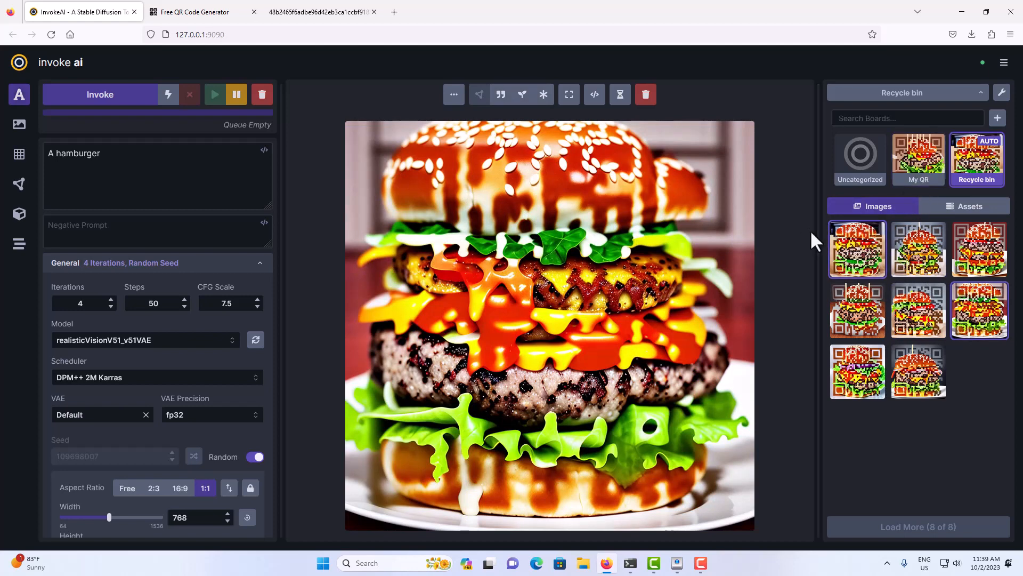
left_click(921, 165)
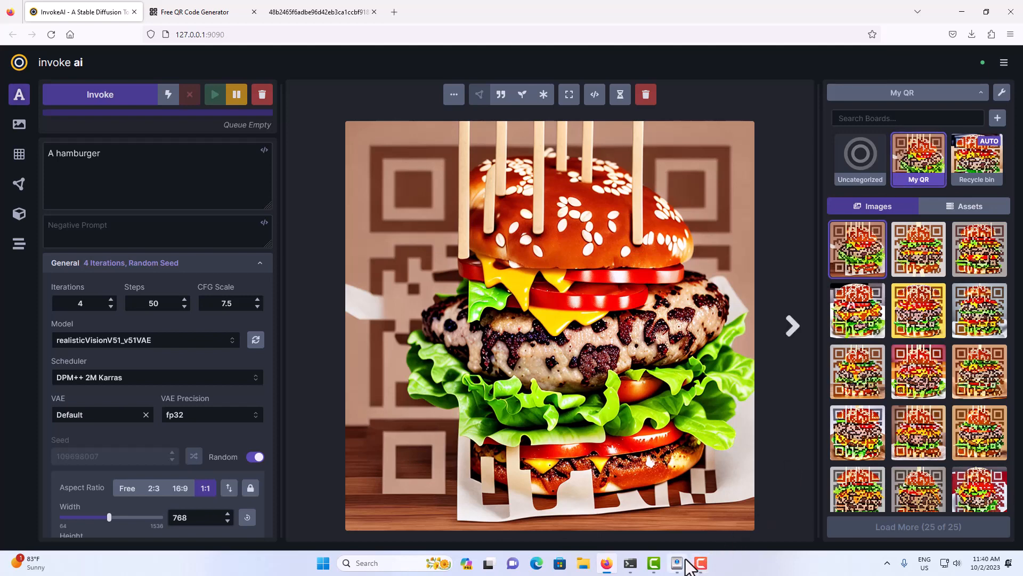
- Switch to TinyTask and review the playback speed and loop preferences for the save.rec macro
mouse_move(678, 564)
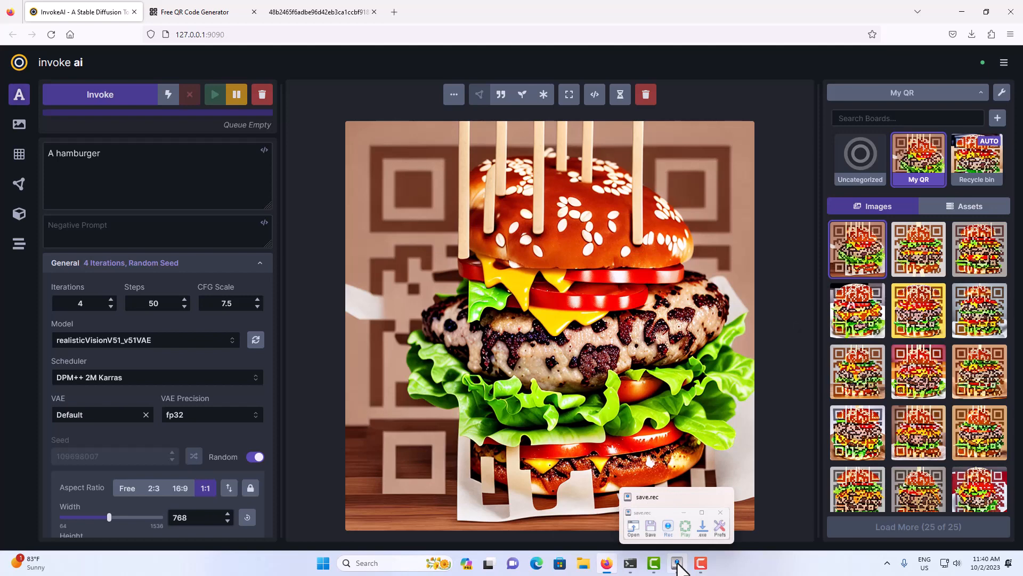
left_click(677, 564)
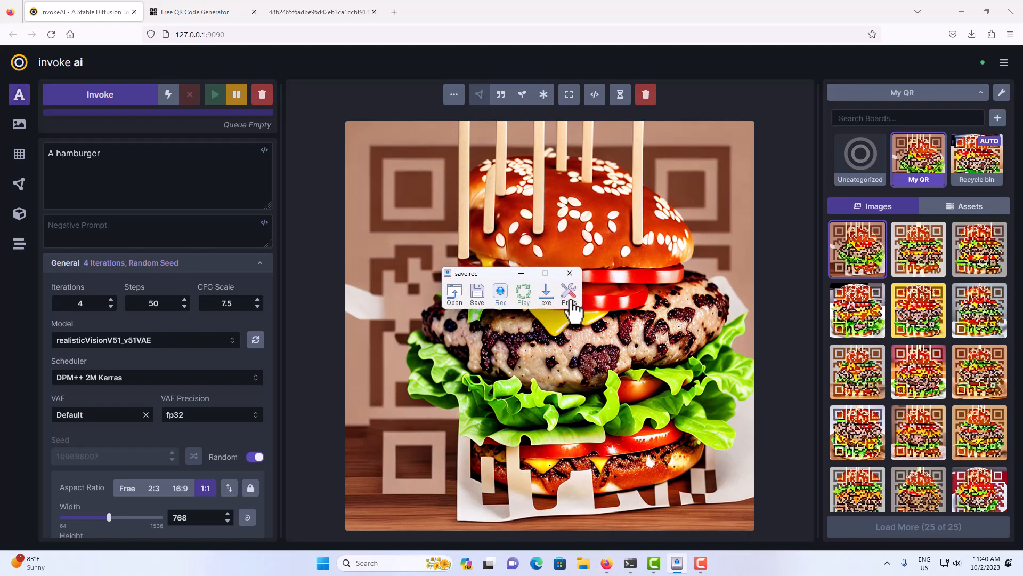
left_click(569, 295)
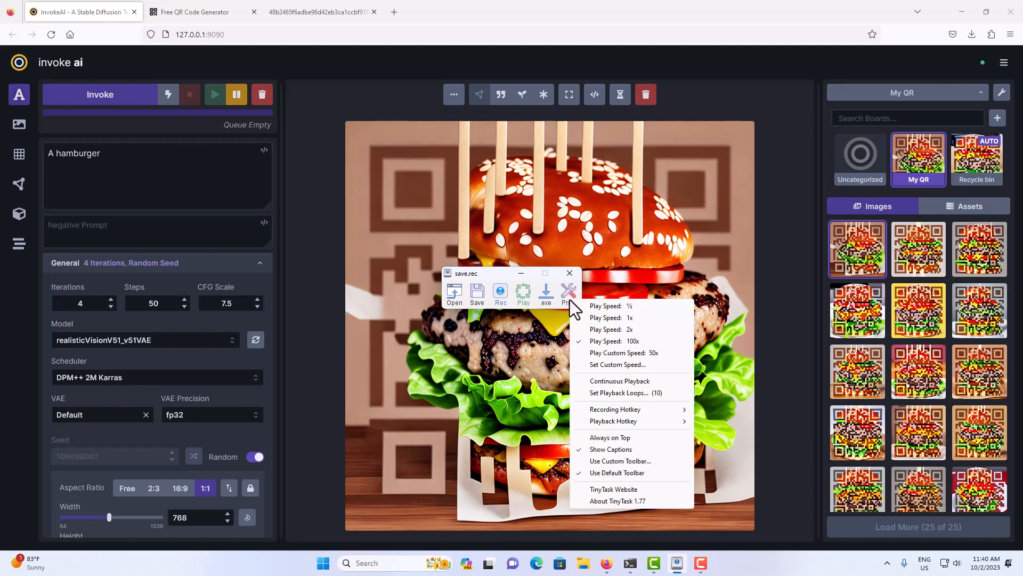
left_click(523, 292)
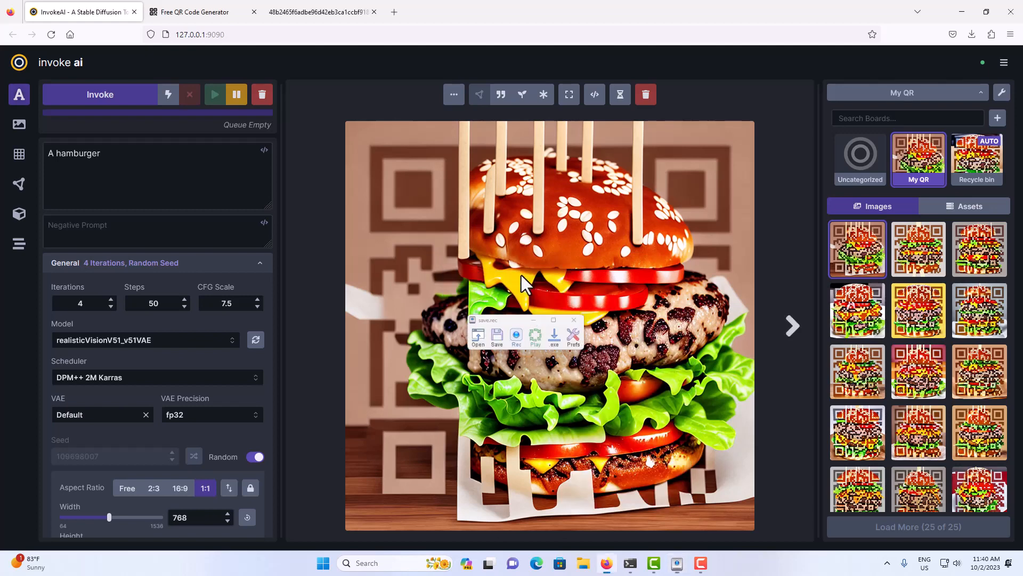
- Check the contents of the Downloads folder in File Explorer and minimize its window
left_click(583, 562)
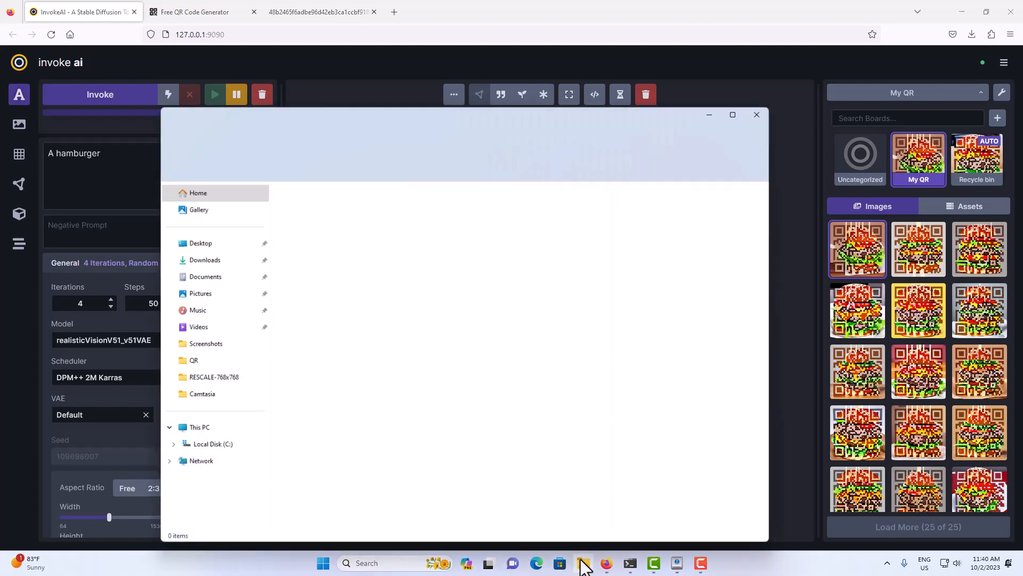
left_click(219, 260)
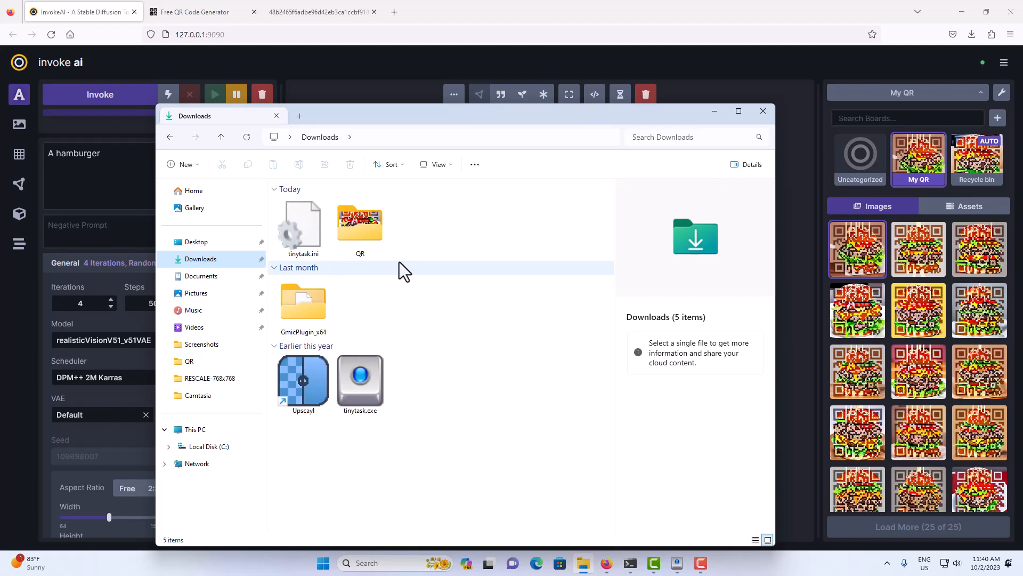
left_click(715, 112)
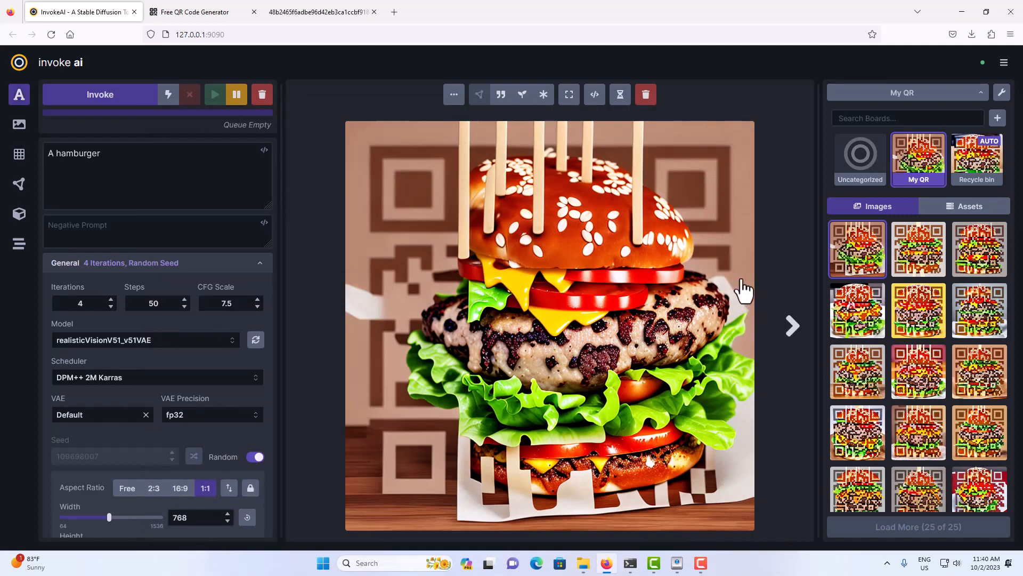
- Download the first ten hamburger QR images on the My QR board one after another
right_click(688, 303)
left_click(698, 333)
key("Right")
right_click(693, 325)
left_click(698, 358)
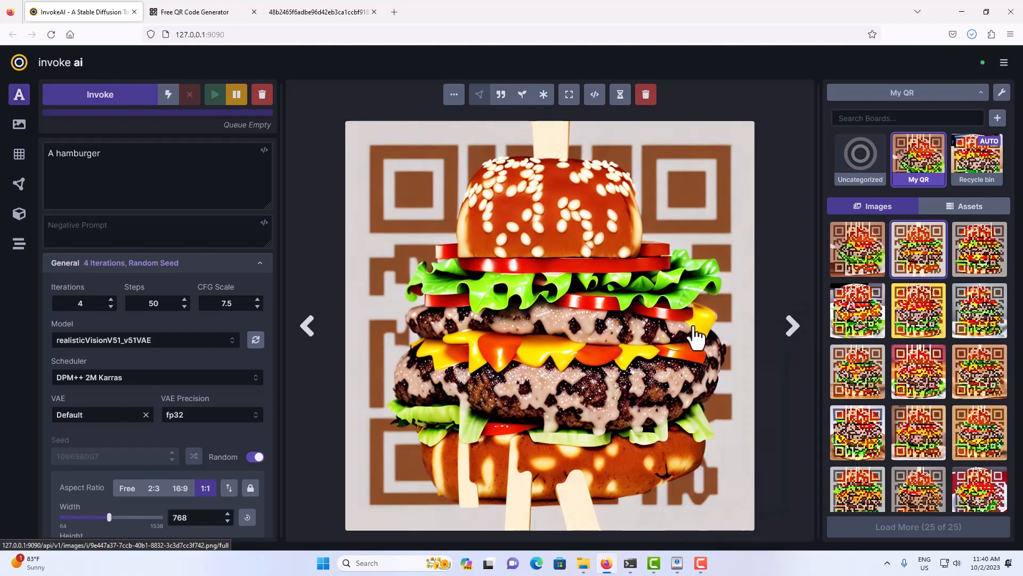
right_click(694, 326)
left_click(703, 357)
key("Right")
right_click(693, 325)
left_click(704, 356)
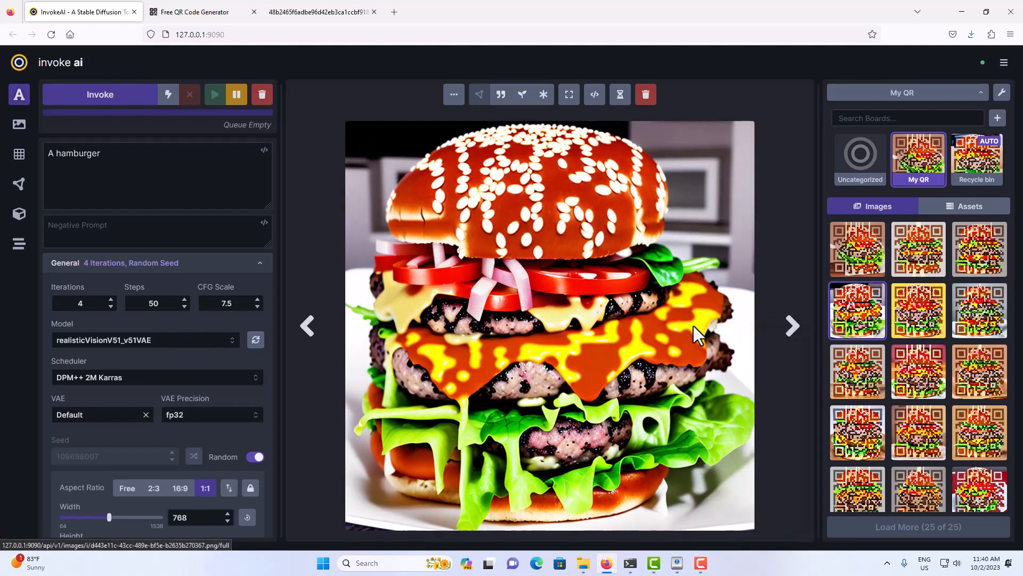
key("Right")
right_click(693, 325)
left_click(699, 364)
key("Right")
right_click(693, 325)
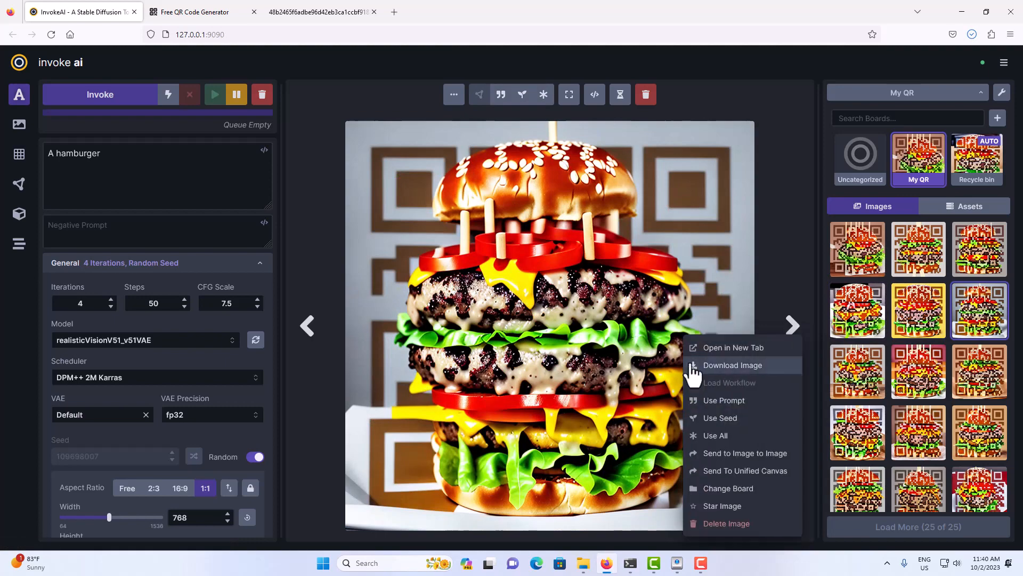
left_click(698, 365)
key("Right")
right_click(693, 332)
left_click(698, 365)
key("Right")
right_click(692, 331)
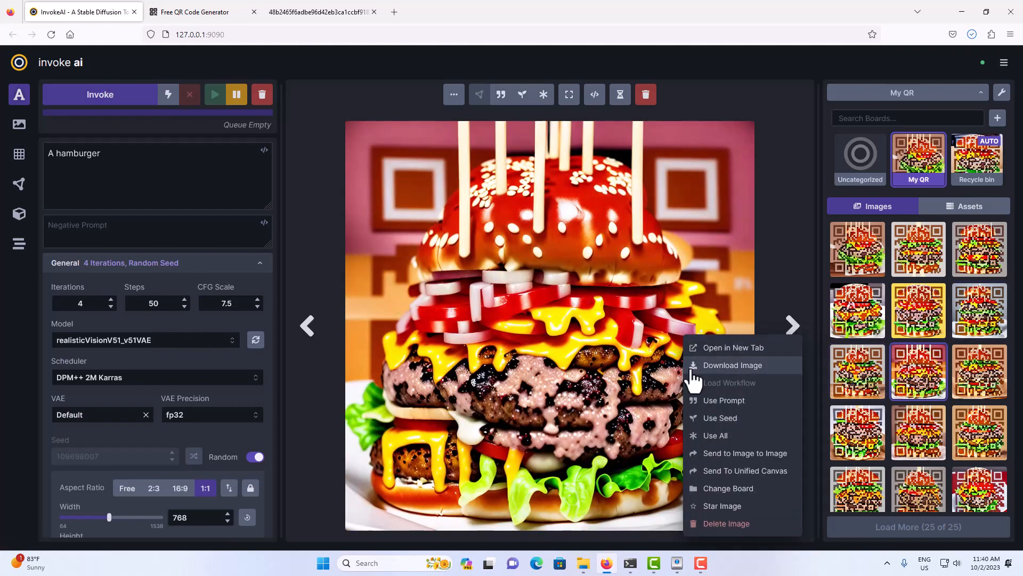
left_click(693, 367)
key("Right")
right_click(693, 336)
left_click(693, 364)
key("Right")
right_click(685, 342)
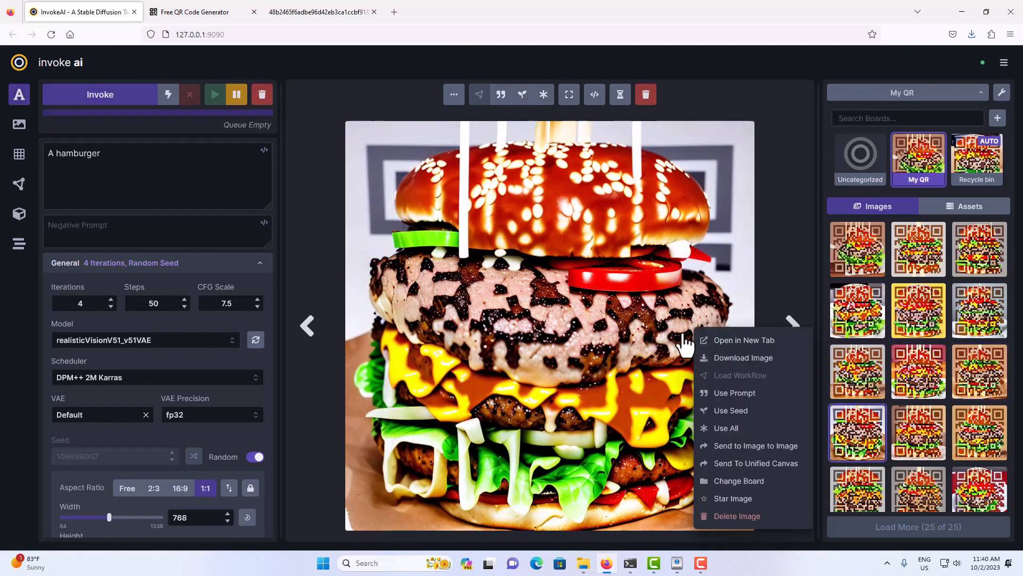
left_click(693, 359)
key("Right")
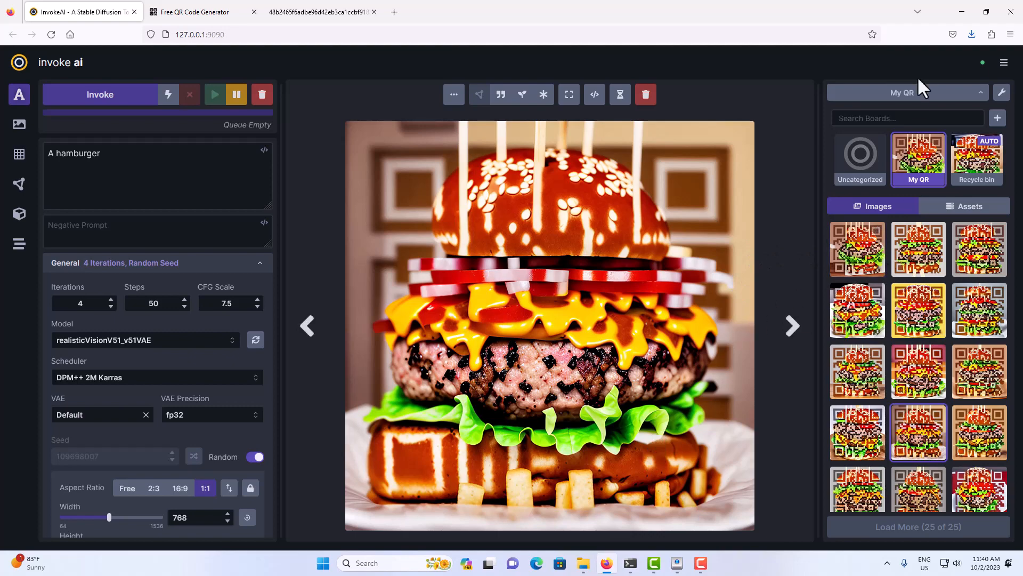
- Switch to File Explorer and select the ten downloaded hamburger QR PNG files in the Downloads folder
left_click(964, 17)
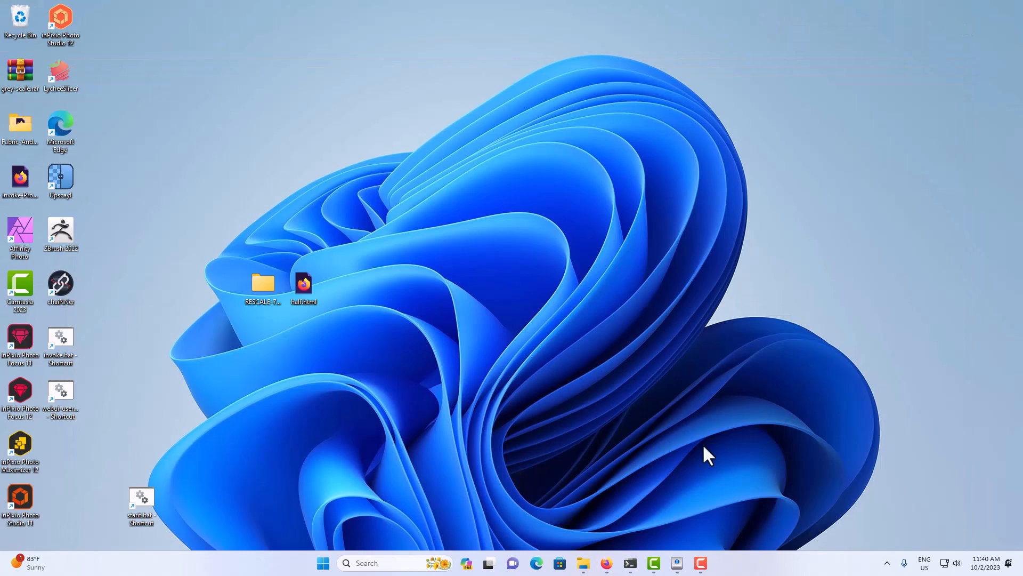
left_click(584, 566)
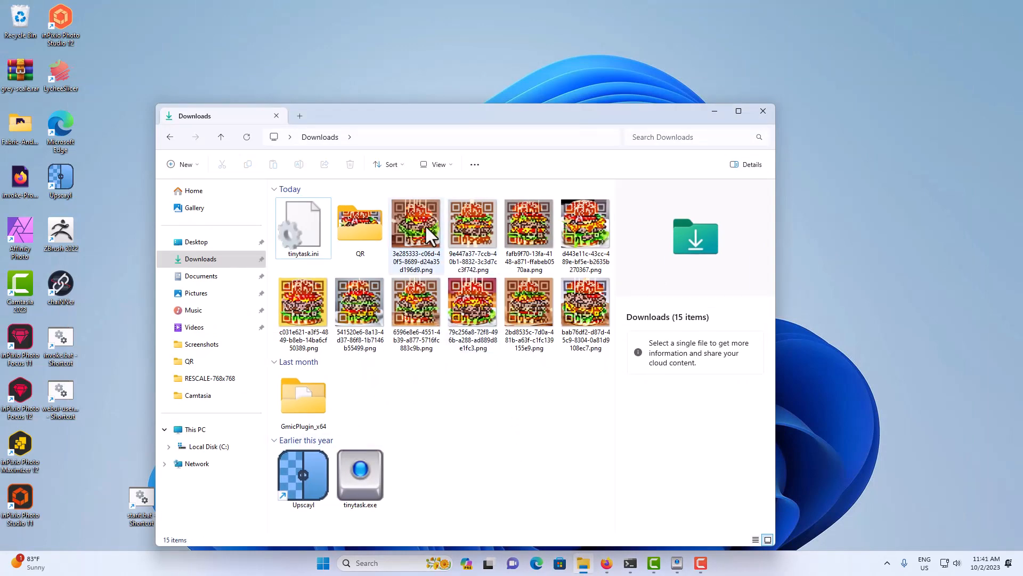
left_click(426, 226)
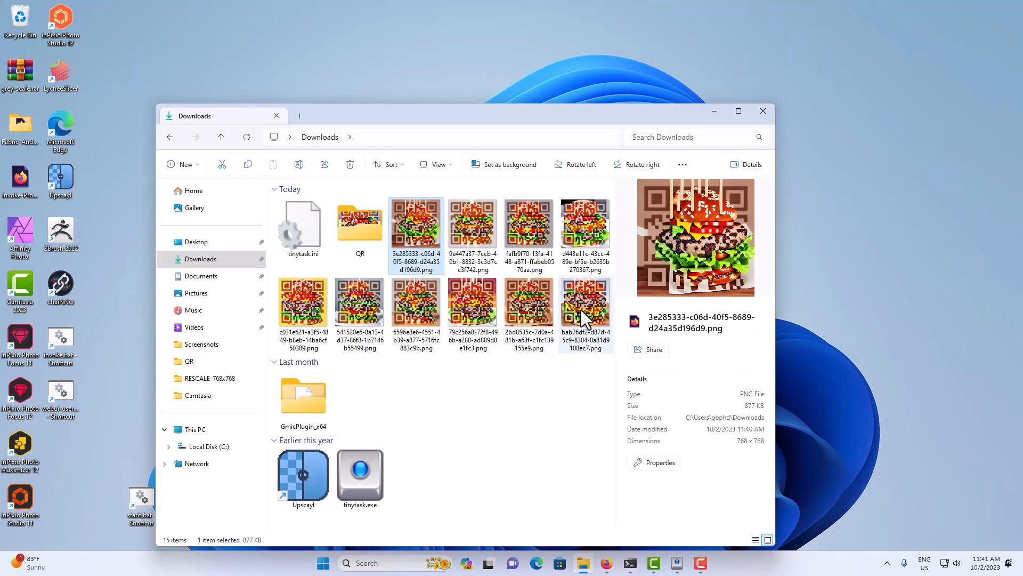
left_click(581, 309)
left_click(427, 238)
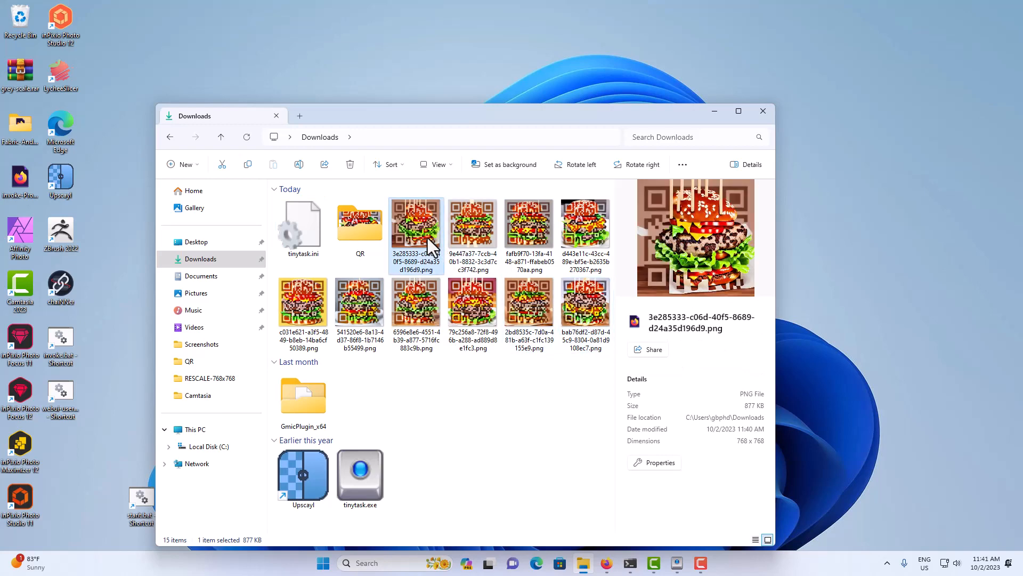
left_click(585, 315, "shift")
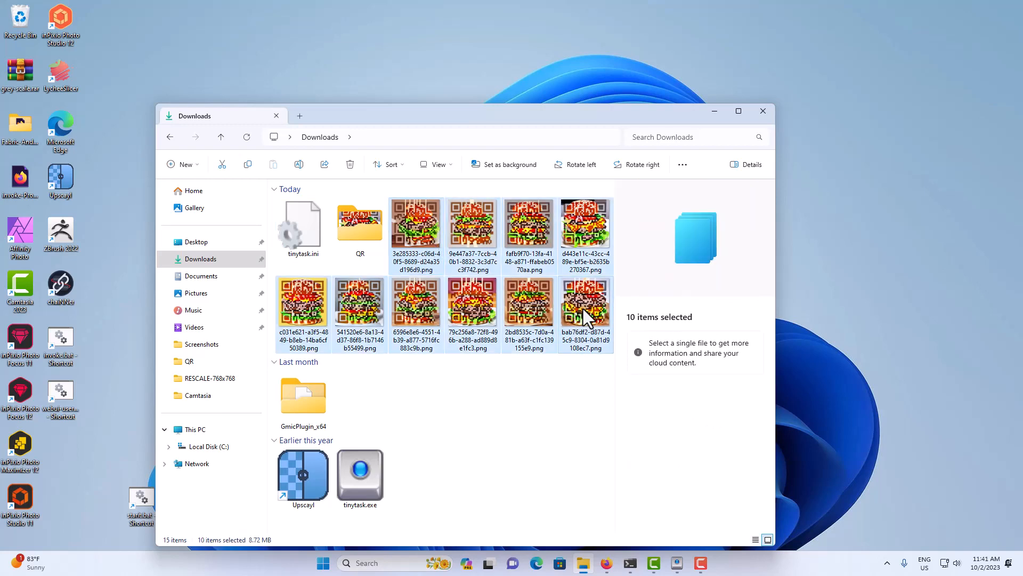
- Check the file count in the selected images' properties and close them without changes
right_click(583, 311)
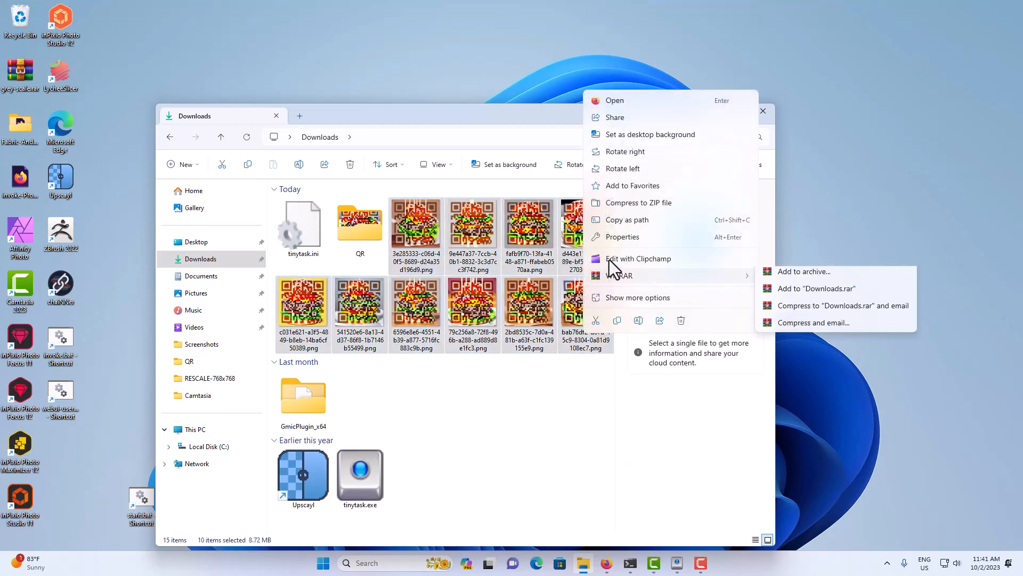
left_click(612, 237)
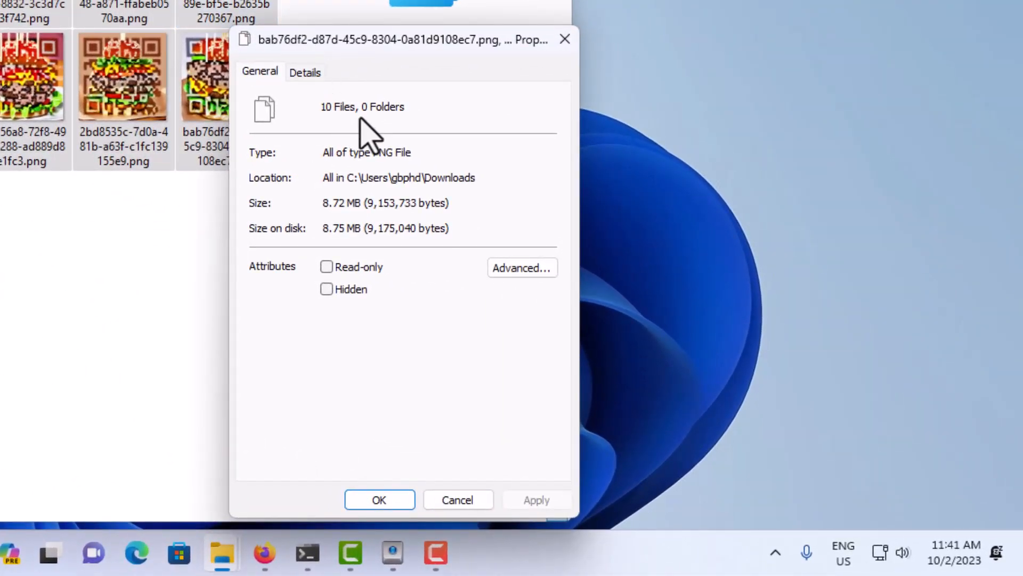
left_click(453, 498)
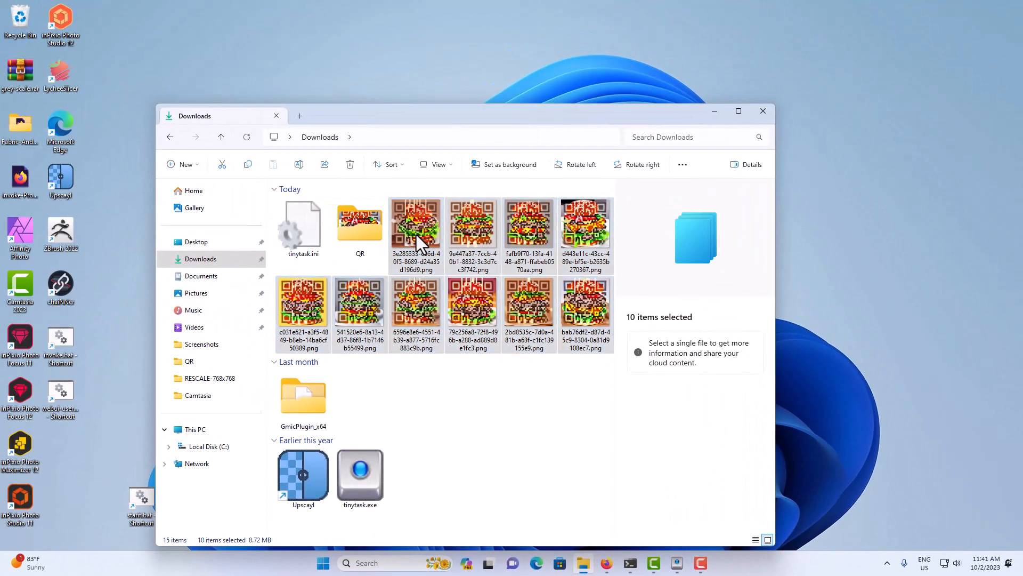
- Move the ten selected PNG files from Downloads into the RESCALE-768x768 folder on the desktop
right_click(416, 234)
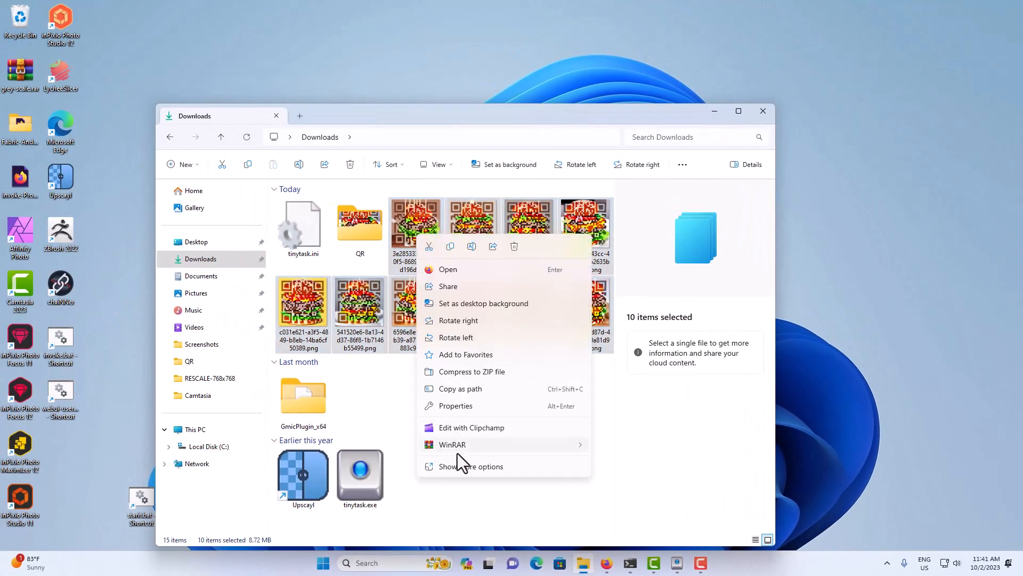
left_click(461, 467)
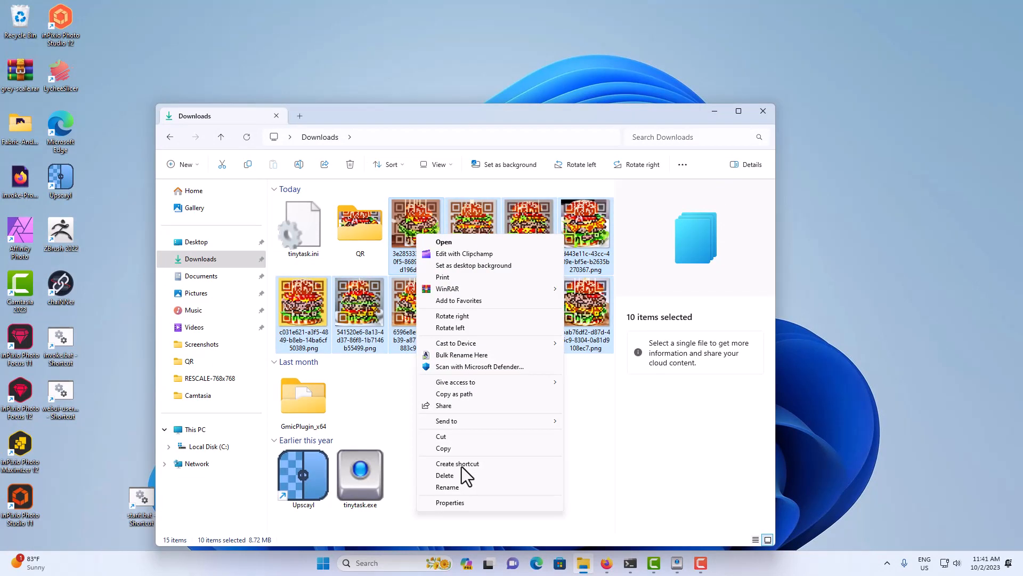
left_click(450, 436)
left_click_drag(568, 117, 759, 178)
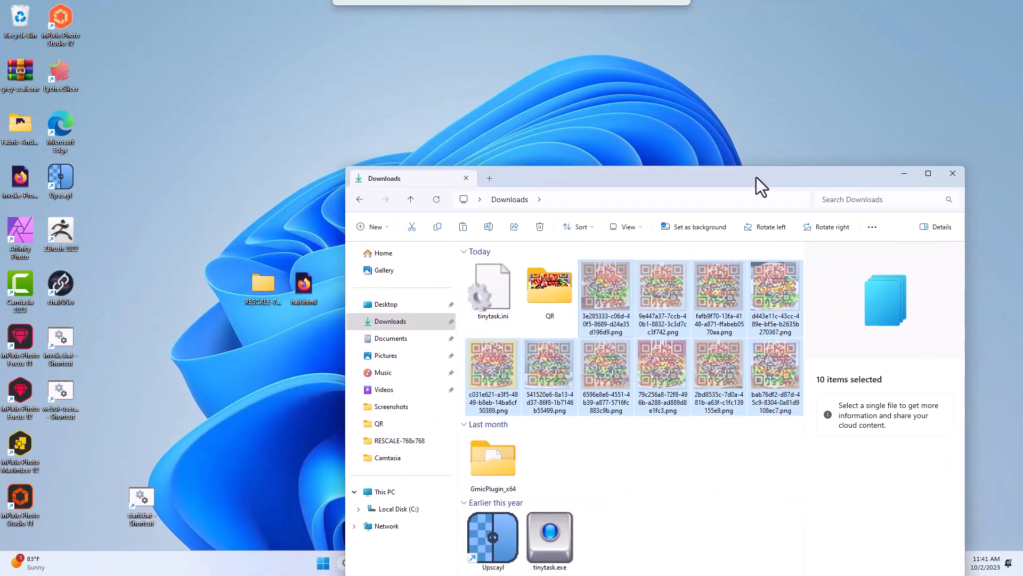
left_click(266, 287)
left_click_drag(266, 286, 222, 259)
double_click(222, 283)
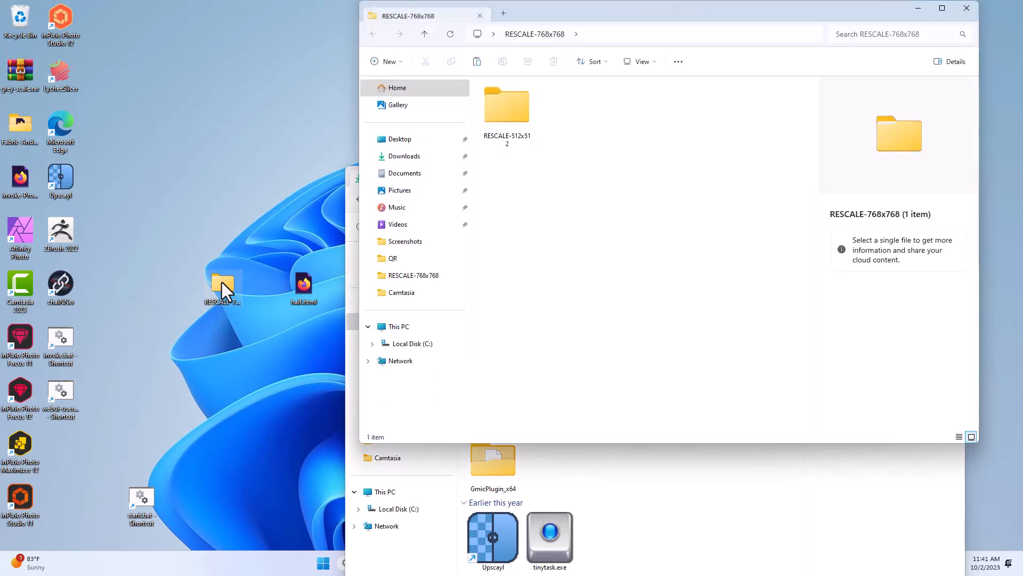
right_click(602, 208)
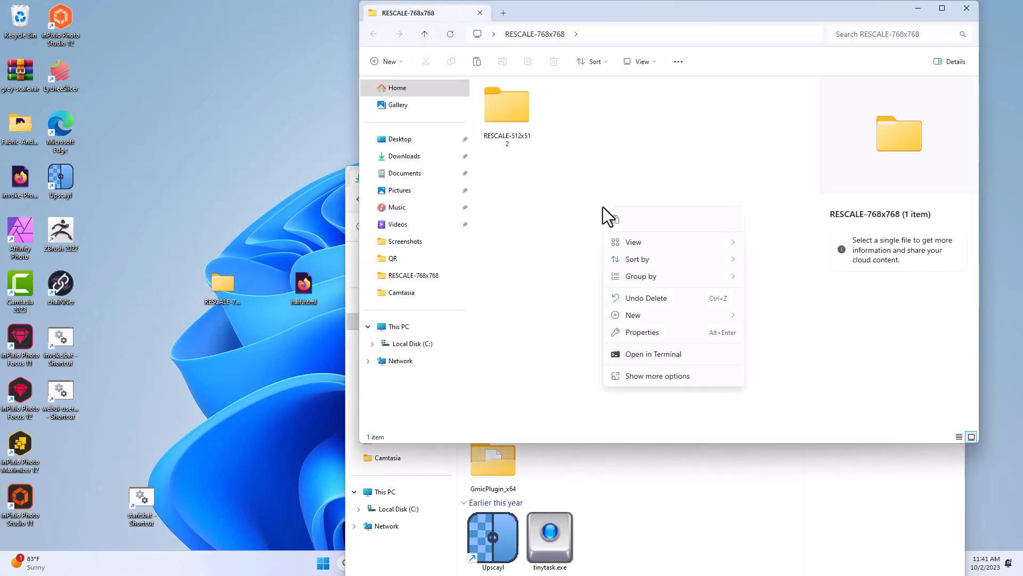
left_click(651, 375)
left_click(648, 280)
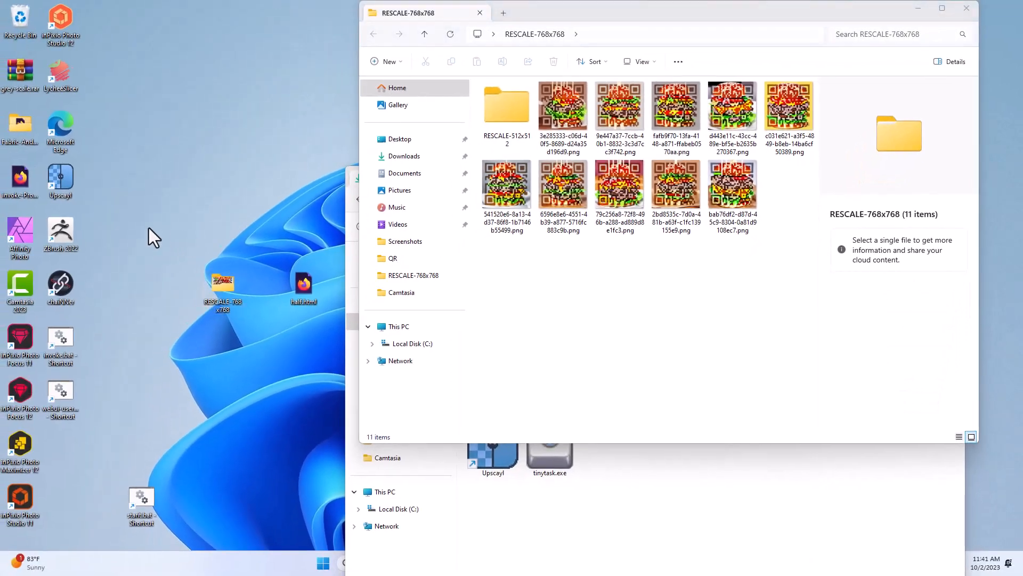
- Switch to Affinity Photo and create a new batch job
double_click(22, 235)
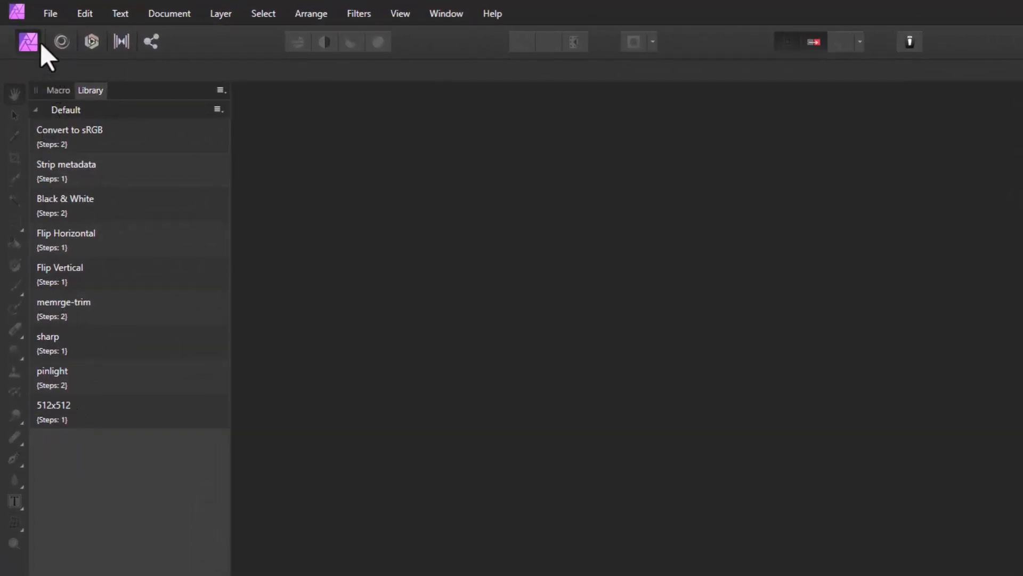
left_click(47, 14)
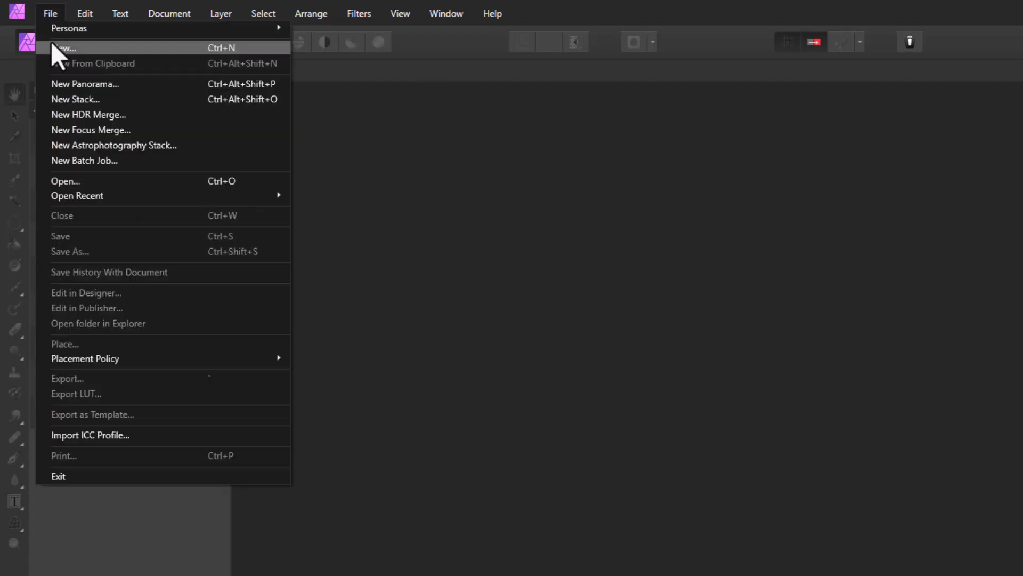
left_click(80, 161)
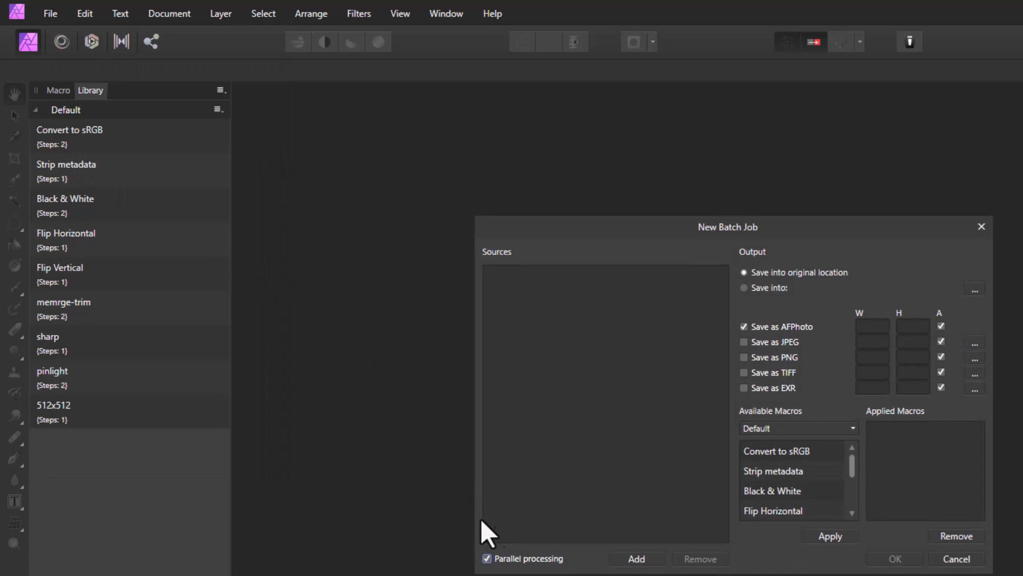
- Add all the PNG images in the desktop's RESCALE-768x768 folder as sources of the batch job
left_click(619, 561)
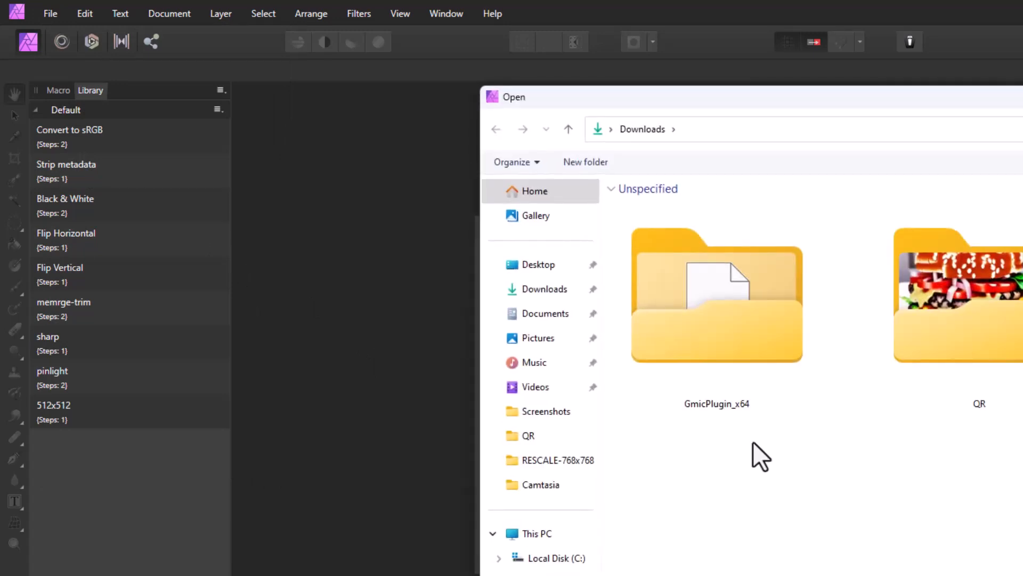
left_click(547, 265)
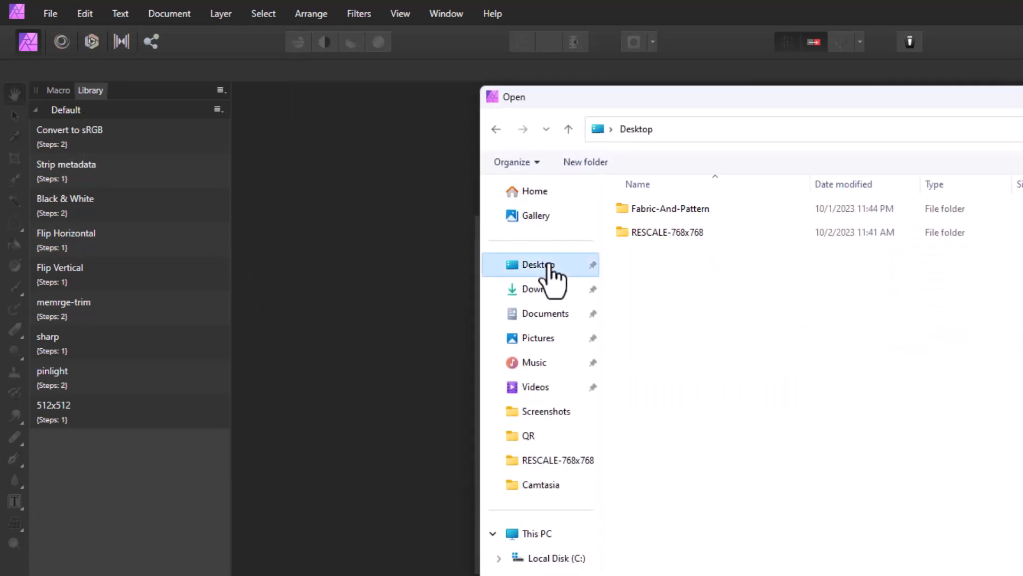
left_click(666, 236)
double_click(666, 235)
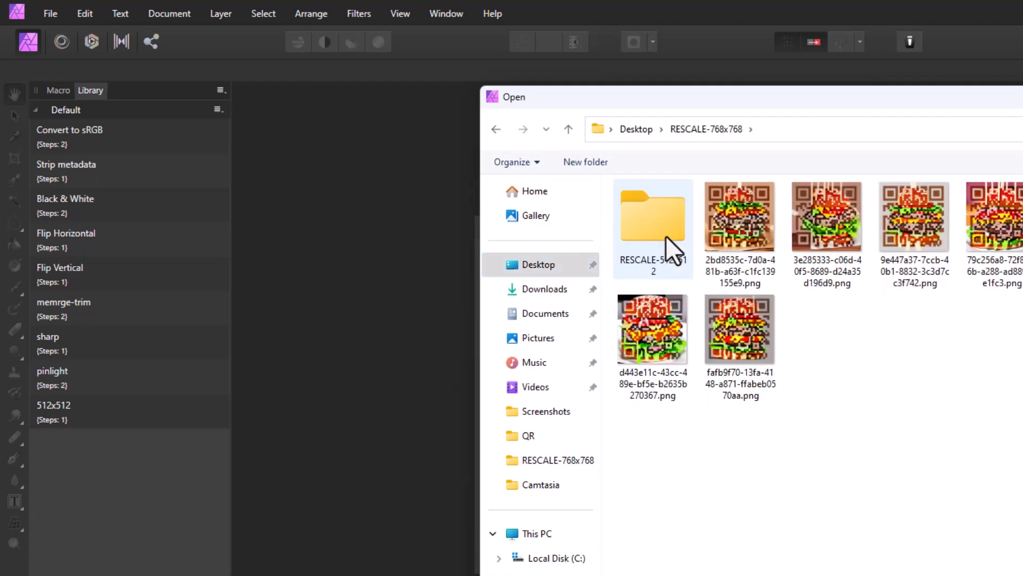
left_click(739, 232)
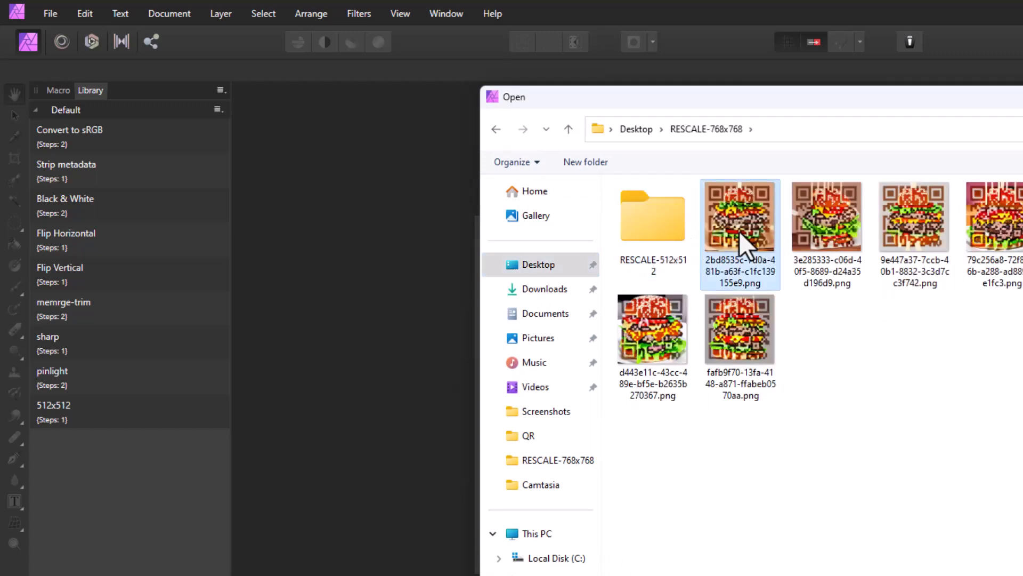
left_click(745, 344, "shift")
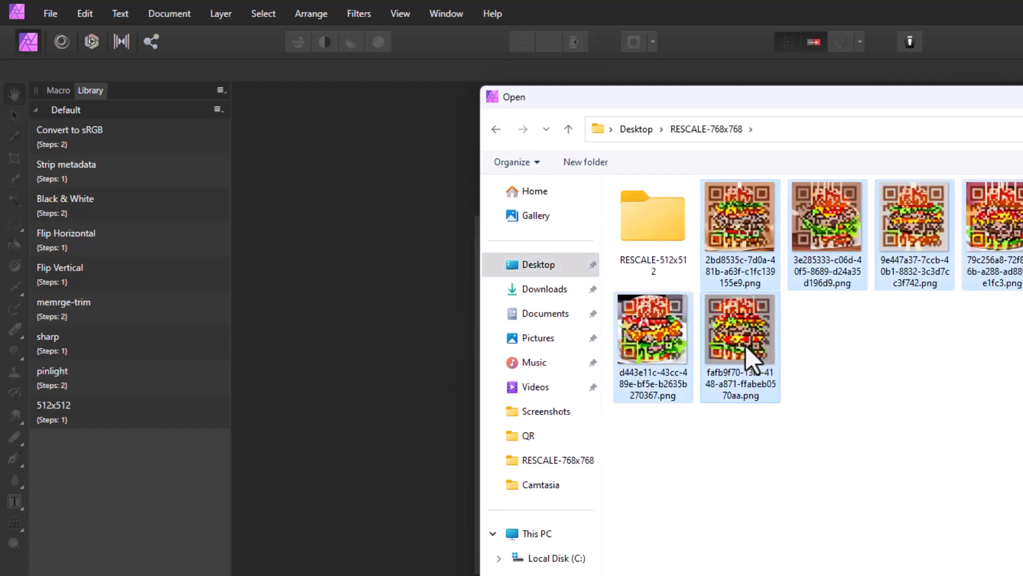
key("Return")
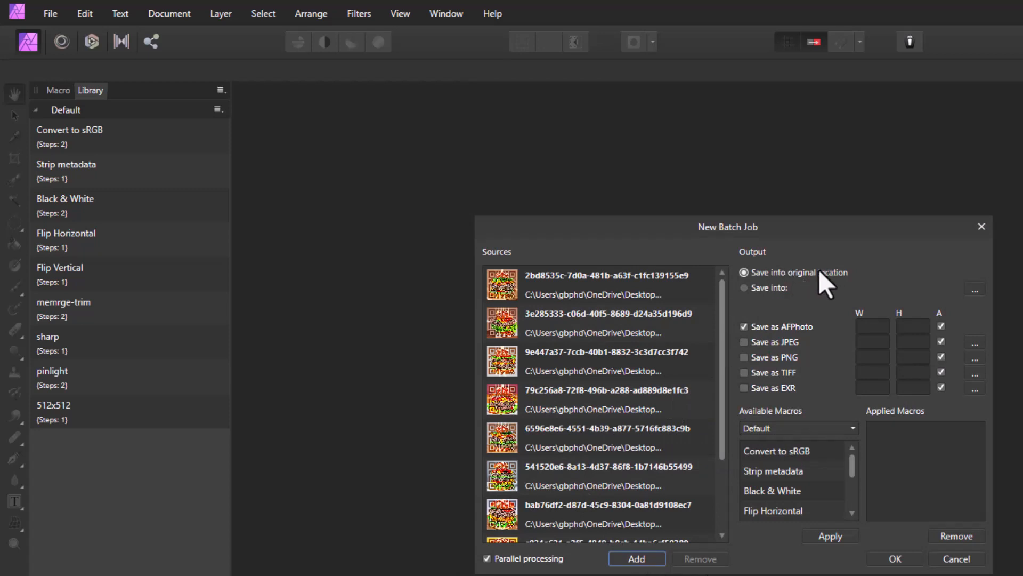
- Set the batch job to save into the RESCALE-512x512 folder inside RESCALE-768x768
left_click(744, 287)
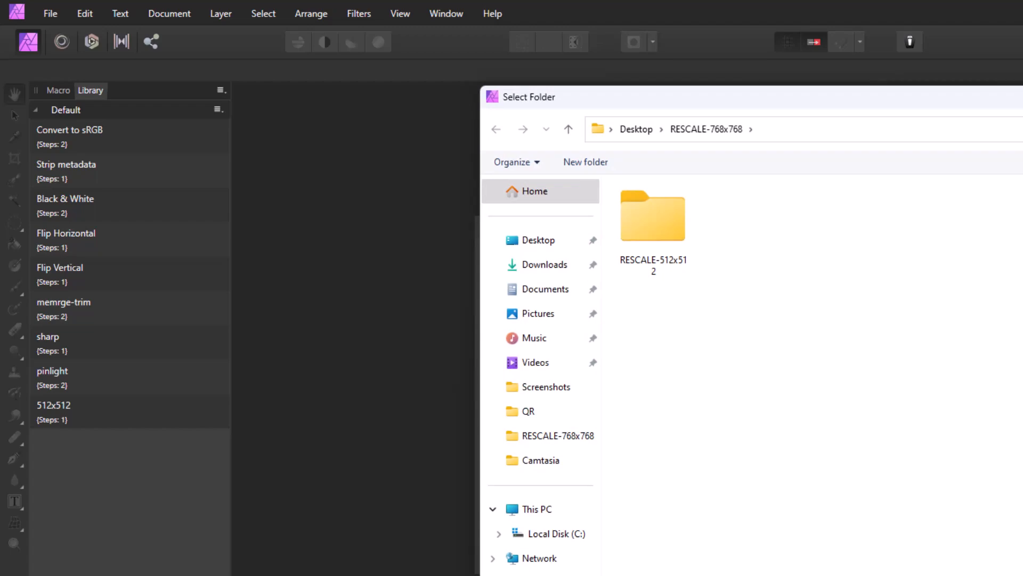
key("Escape")
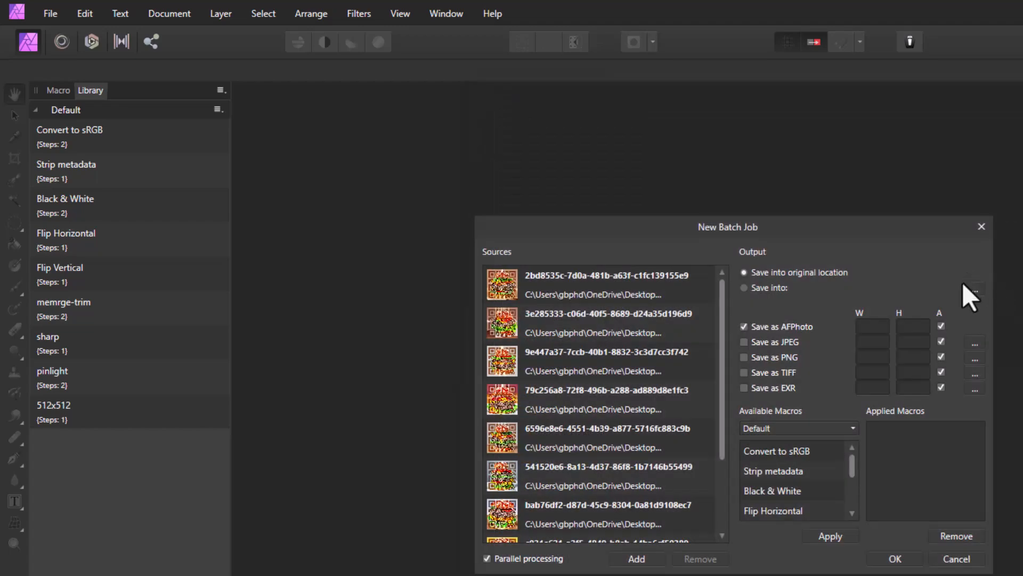
left_click(974, 289)
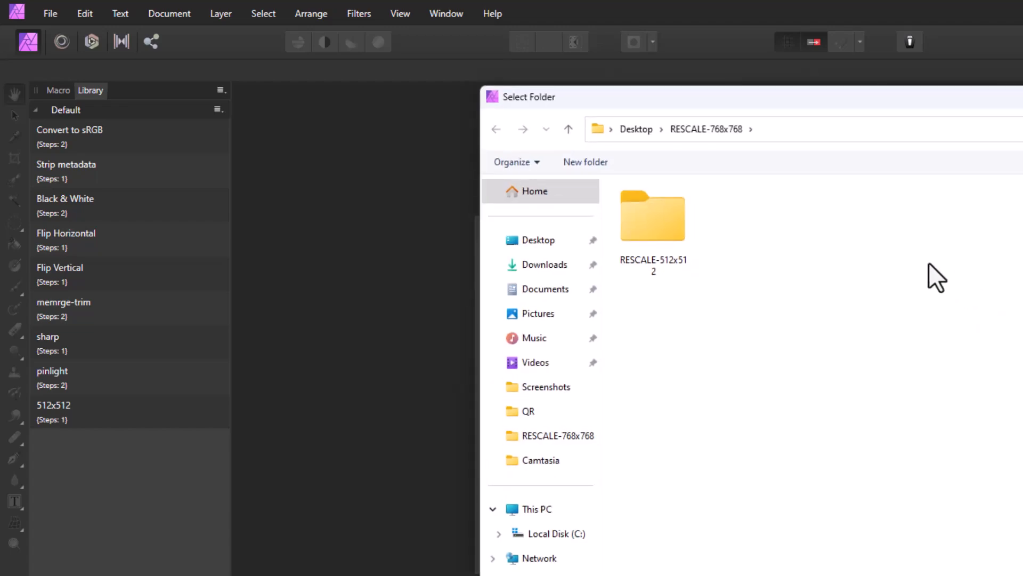
left_click(664, 231)
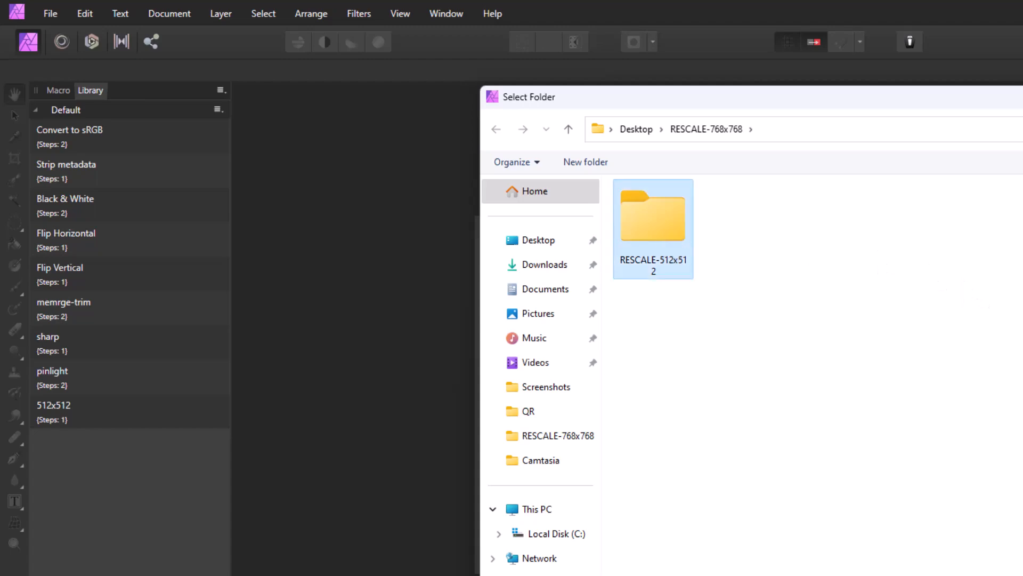
key("Return")
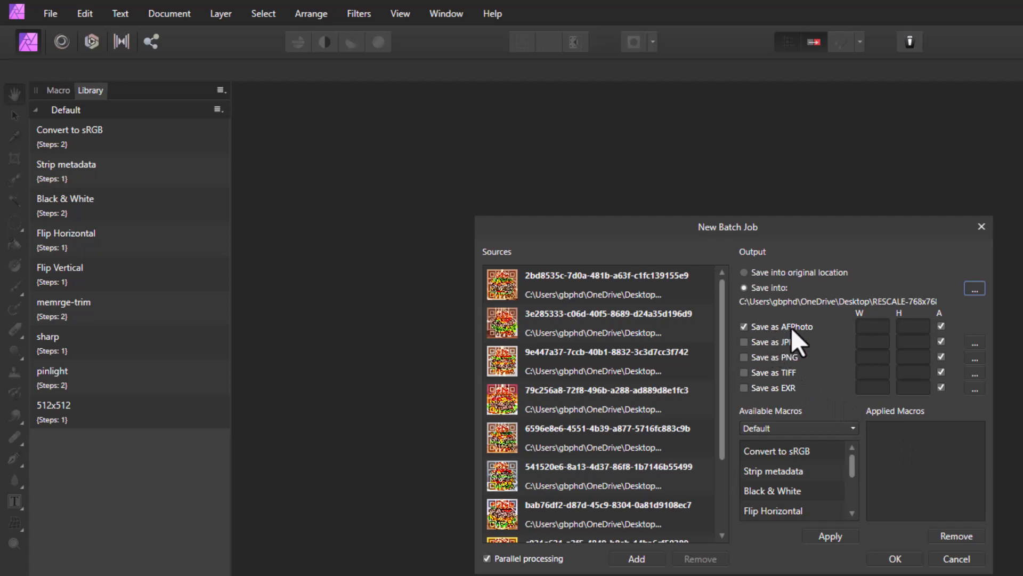
- Set the batch job to save only as PNG with the 512x512 macro applied, and run it
left_click(745, 326)
left_click_drag(851, 461, 852, 498)
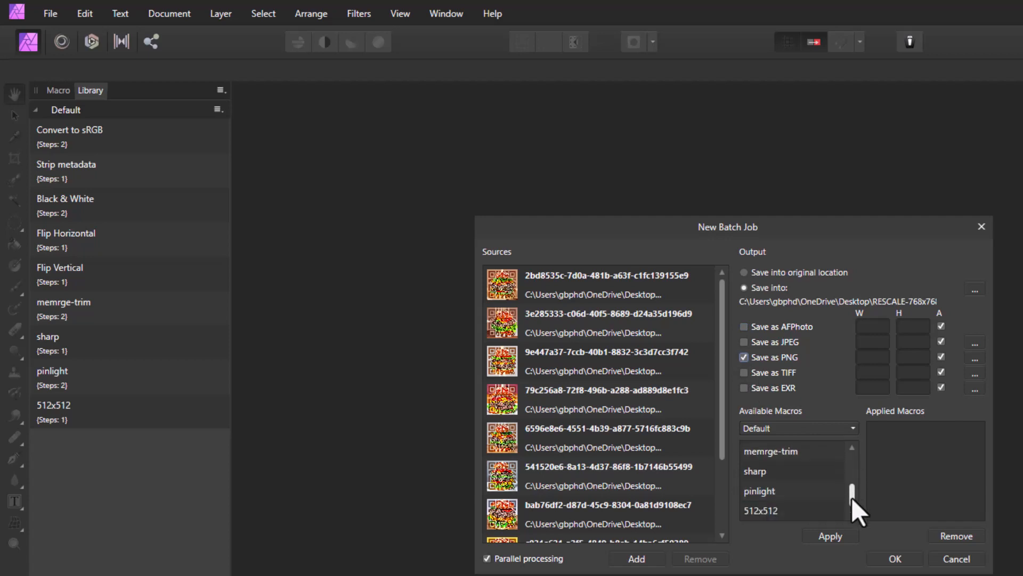
left_click(798, 510)
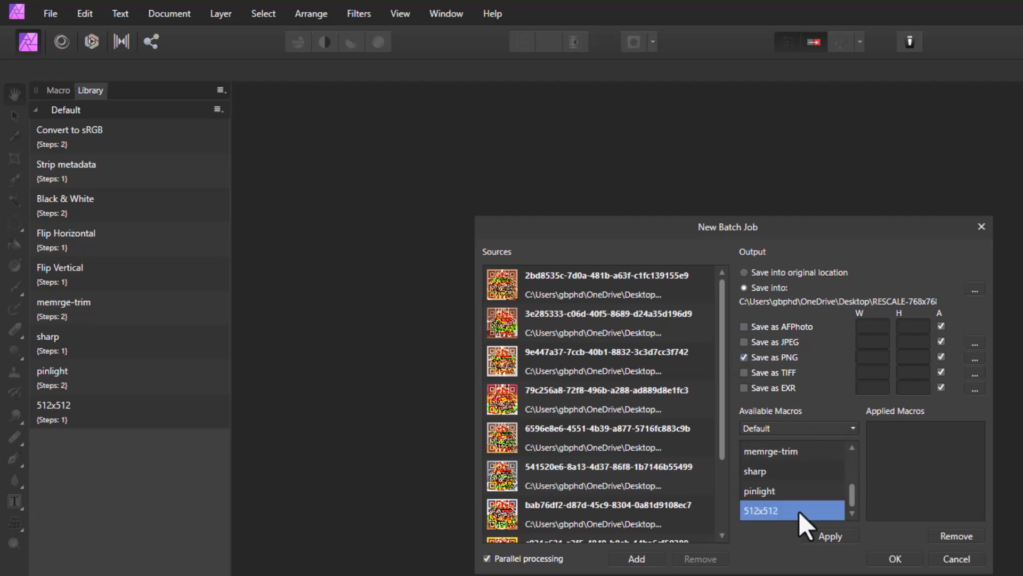
left_click(829, 536)
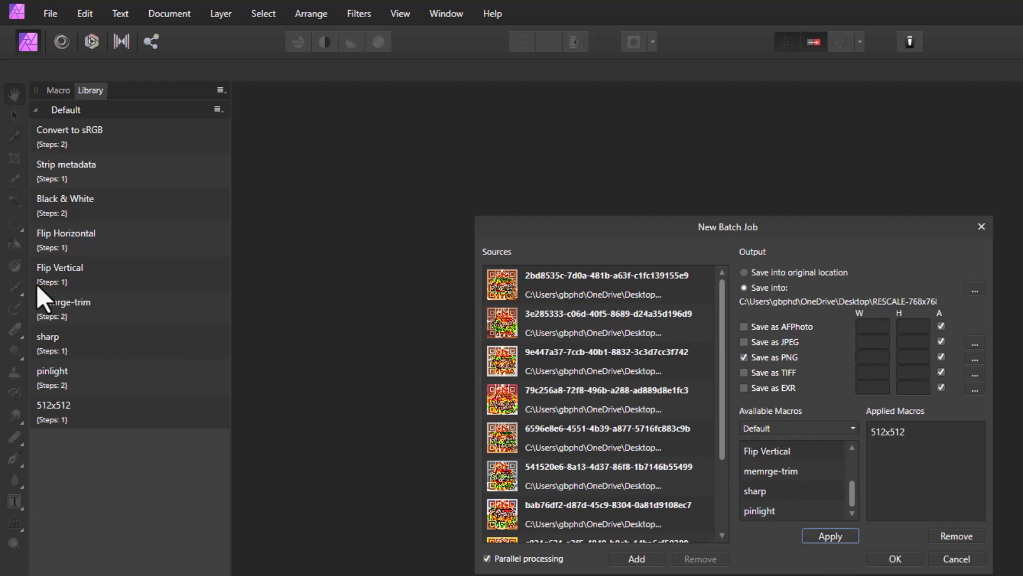
left_click(900, 558)
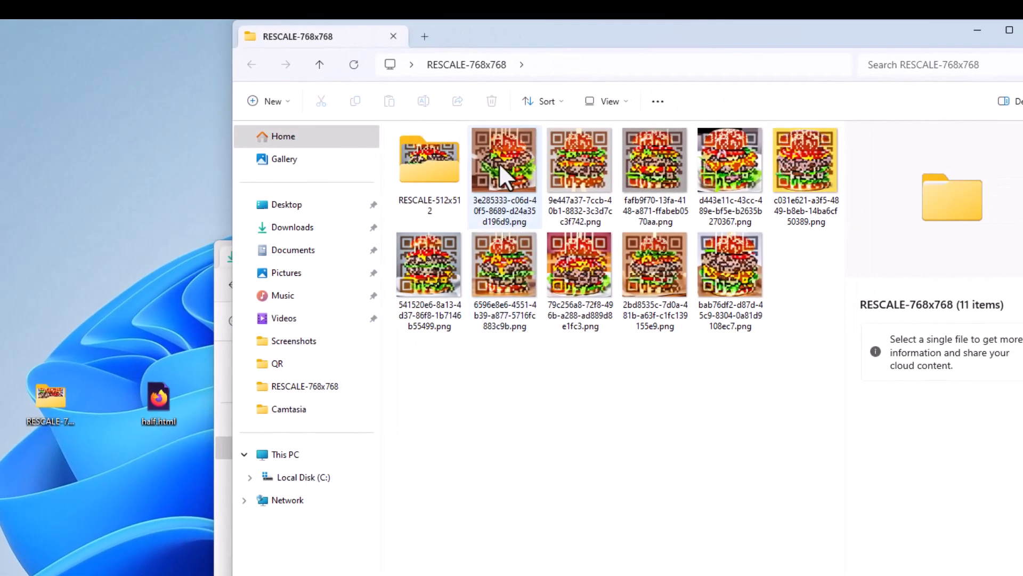
- View the rescaled image 2bd8535c-7d0a-481b-a63f-c1fc139155e9.png from the RESCALE-512x512 folder in Firefox, then close it and return to the folder
mouse_move(497, 162)
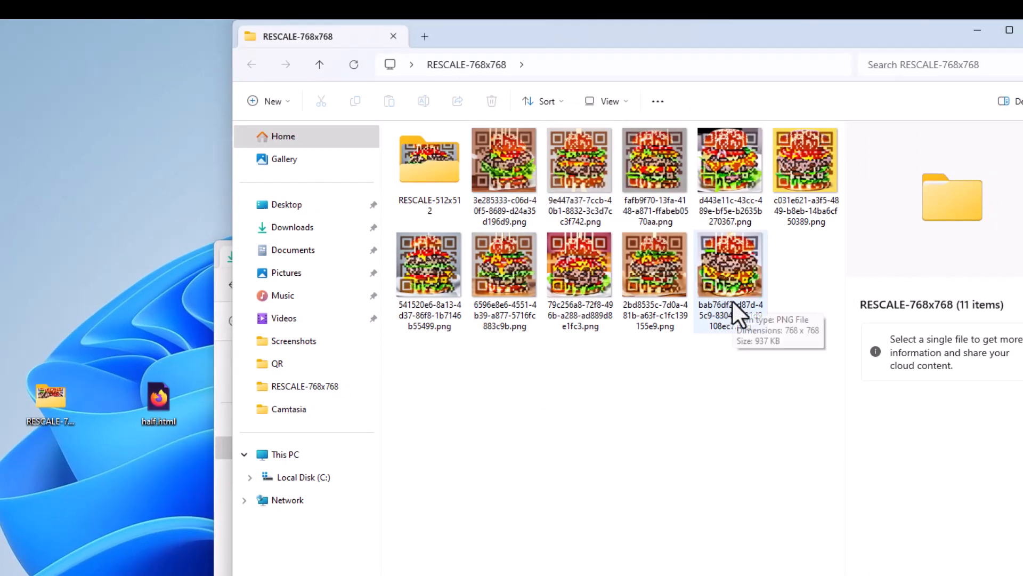
double_click(437, 162)
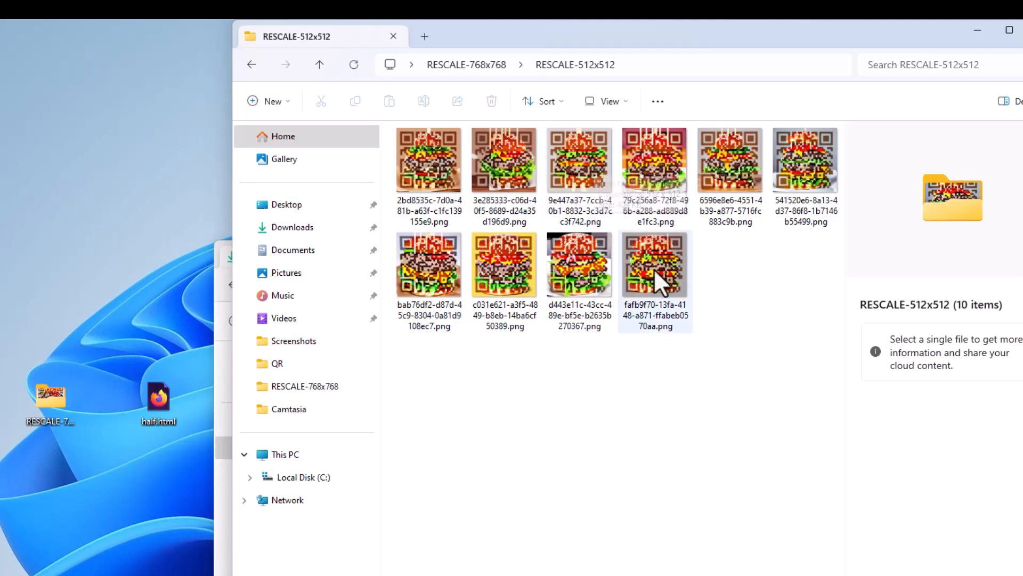
double_click(421, 160)
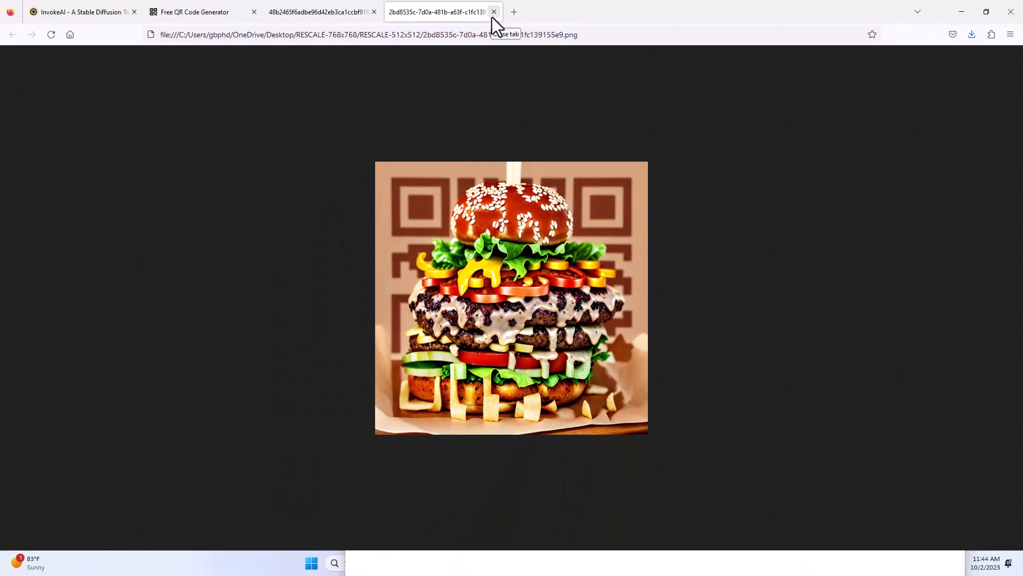
left_click(493, 12)
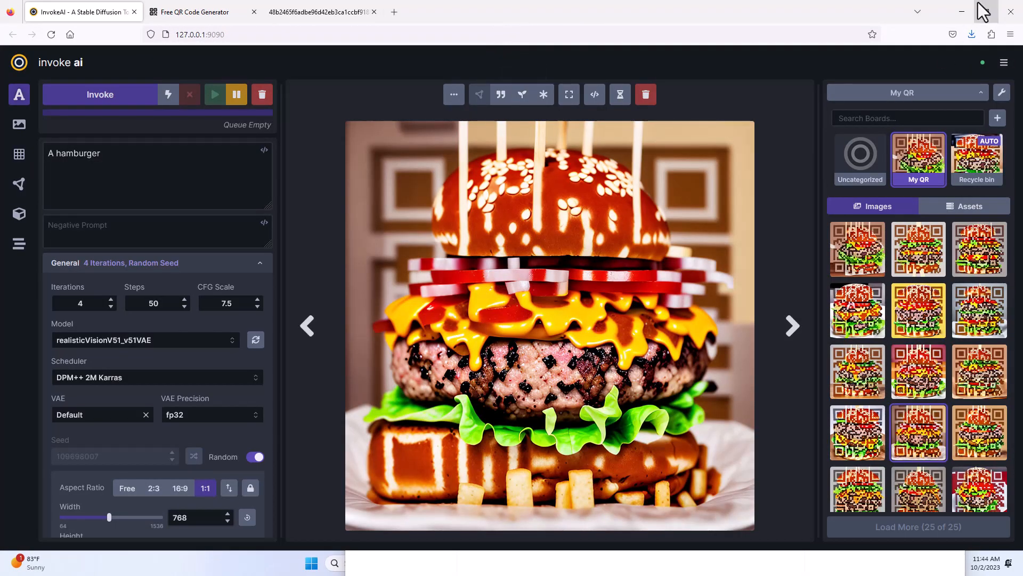
left_click(962, 11)
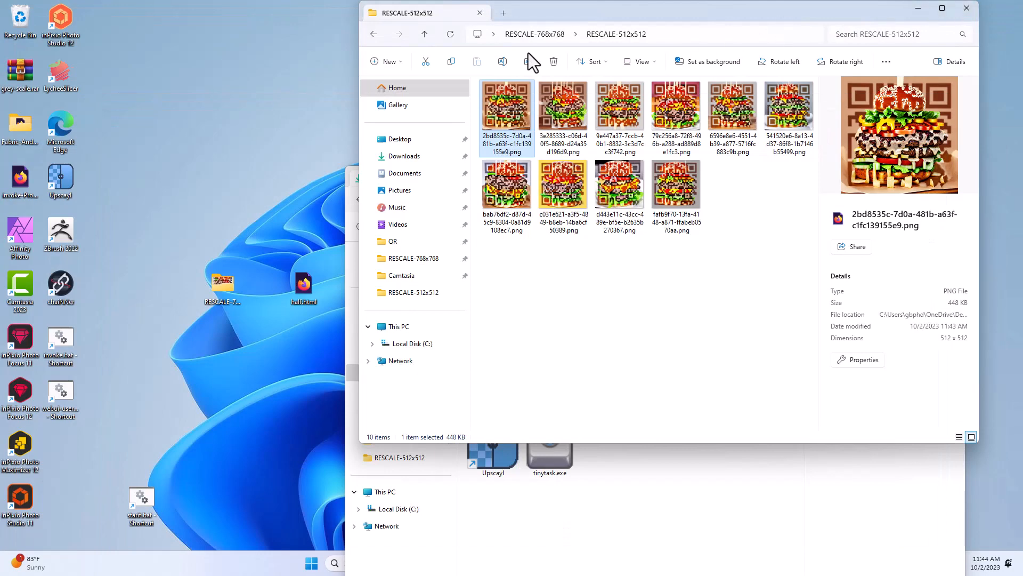
- View the original 2bd8535c image from the RESCALE-768x768 folder, and close it together with the plain QR code image
left_click(377, 37)
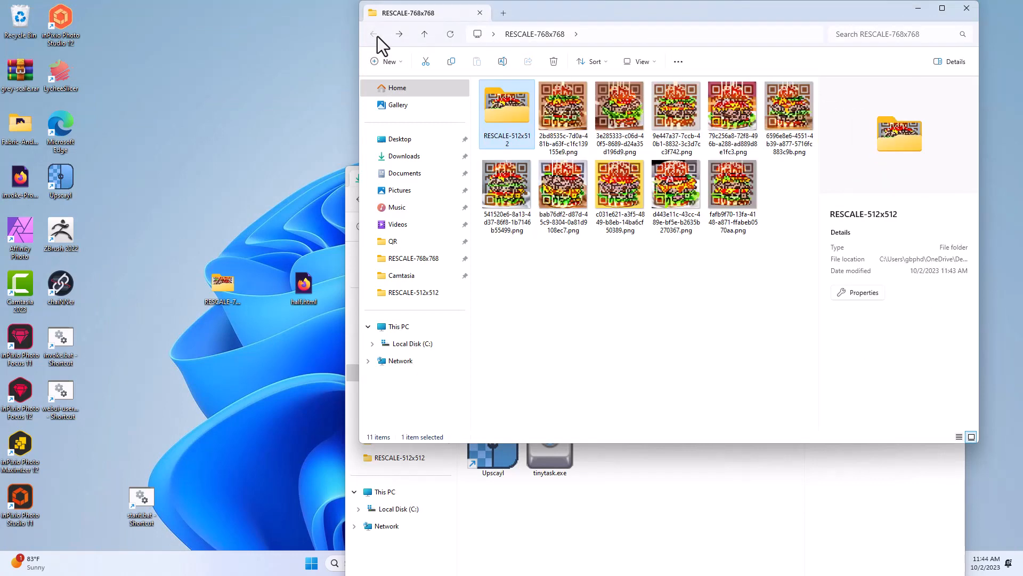
double_click(555, 105)
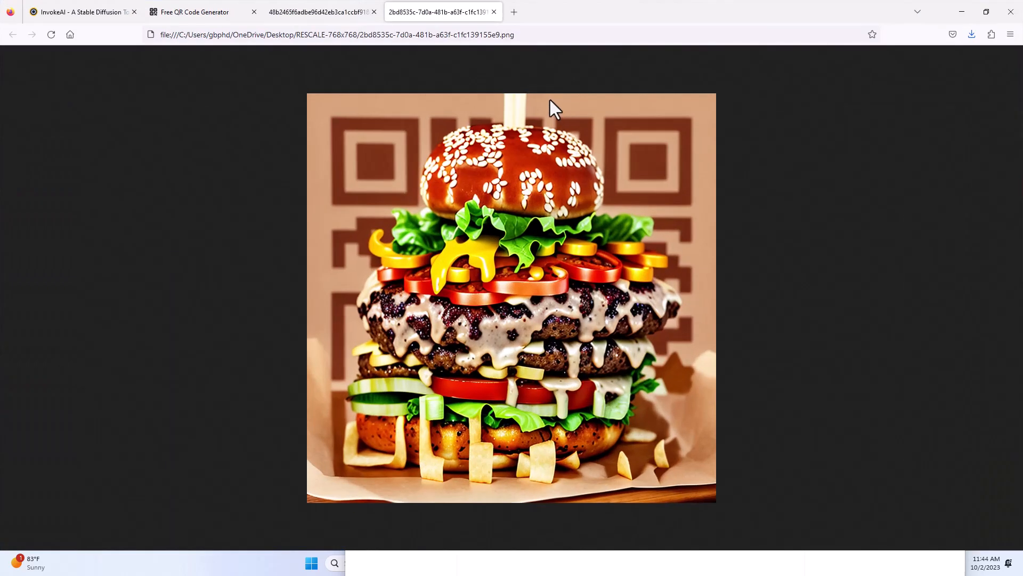
left_click(348, 16)
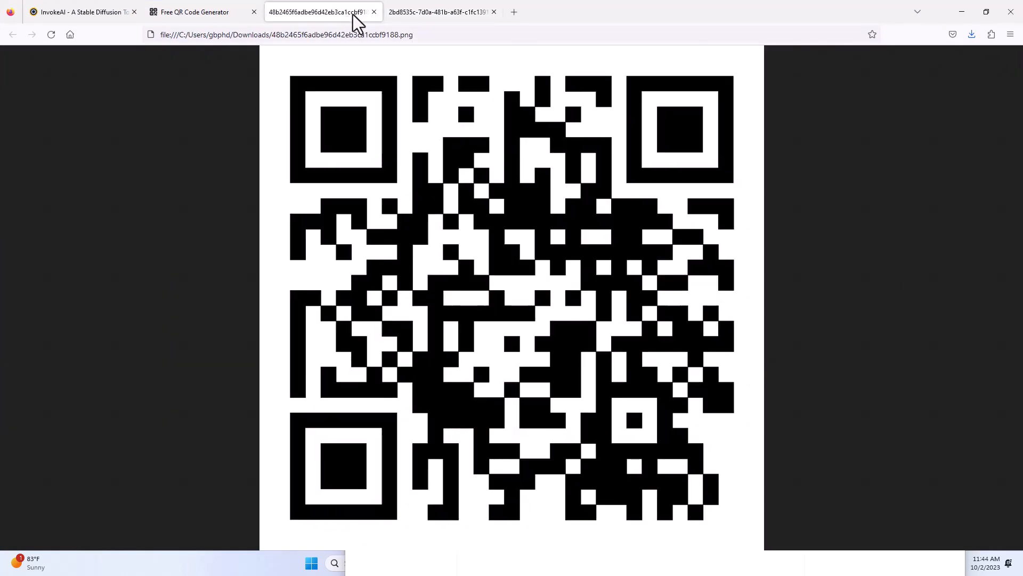
left_click(375, 12)
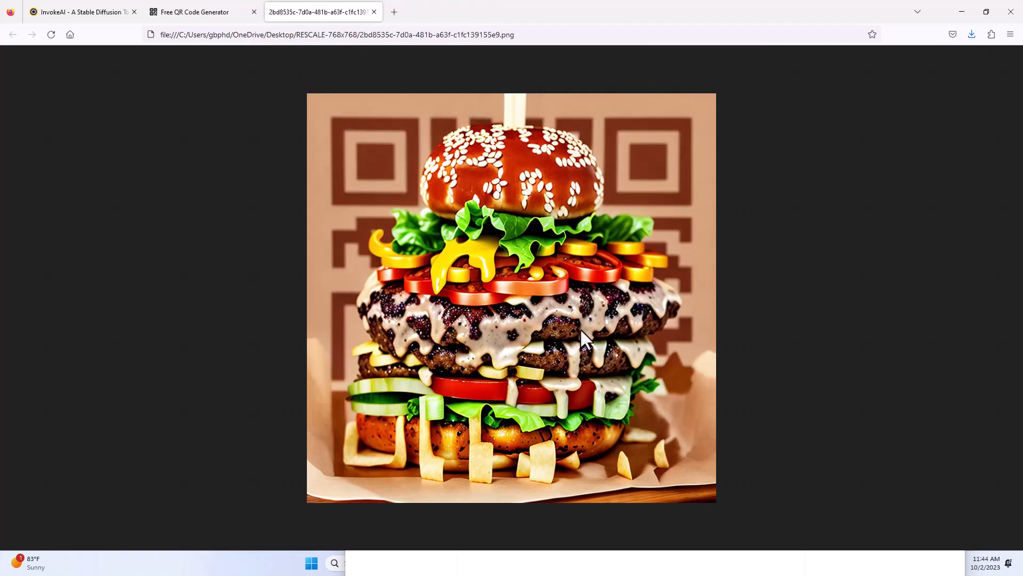
left_click(374, 18)
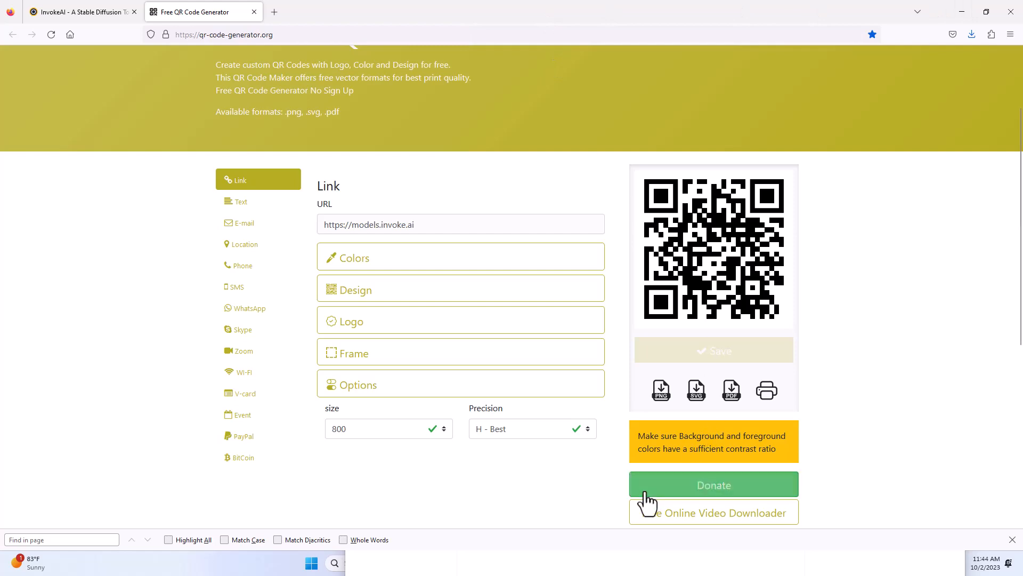
left_click(960, 18)
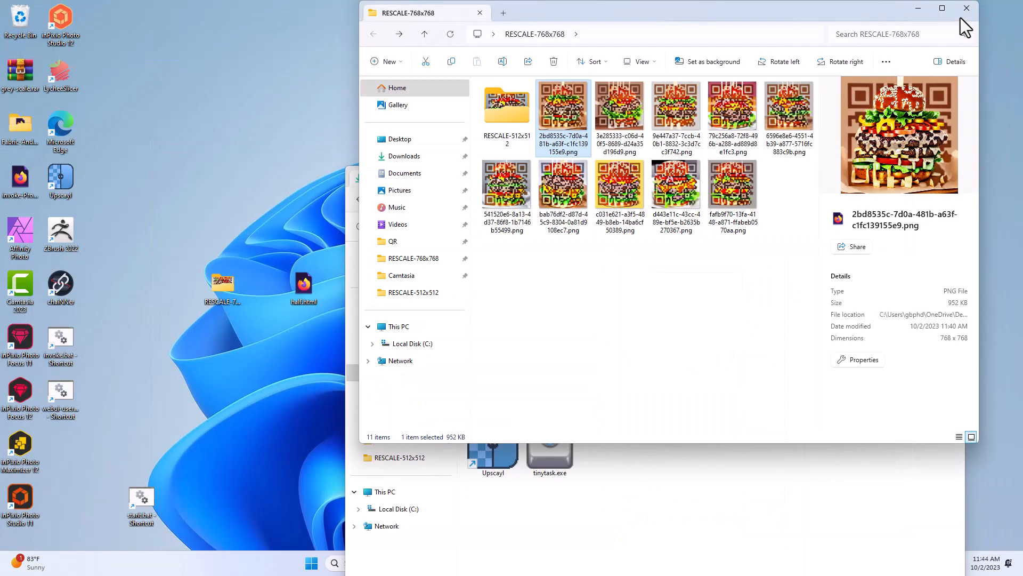
- Open the 2bd8535c image from both the RESCALE-768x768 and RESCALE-512x512 folders in Firefox and compare their sizes
double_click(555, 110)
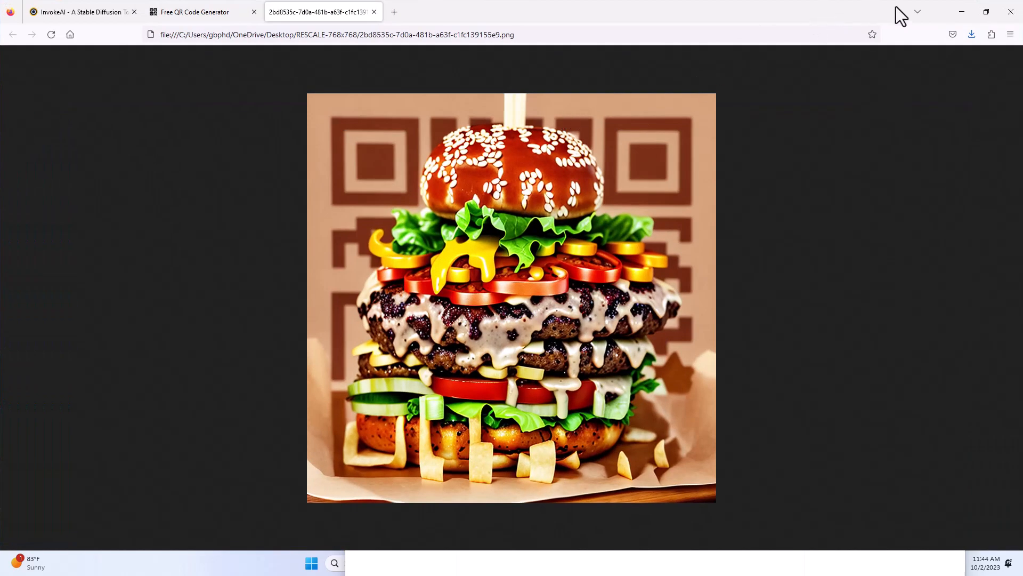
left_click(961, 5)
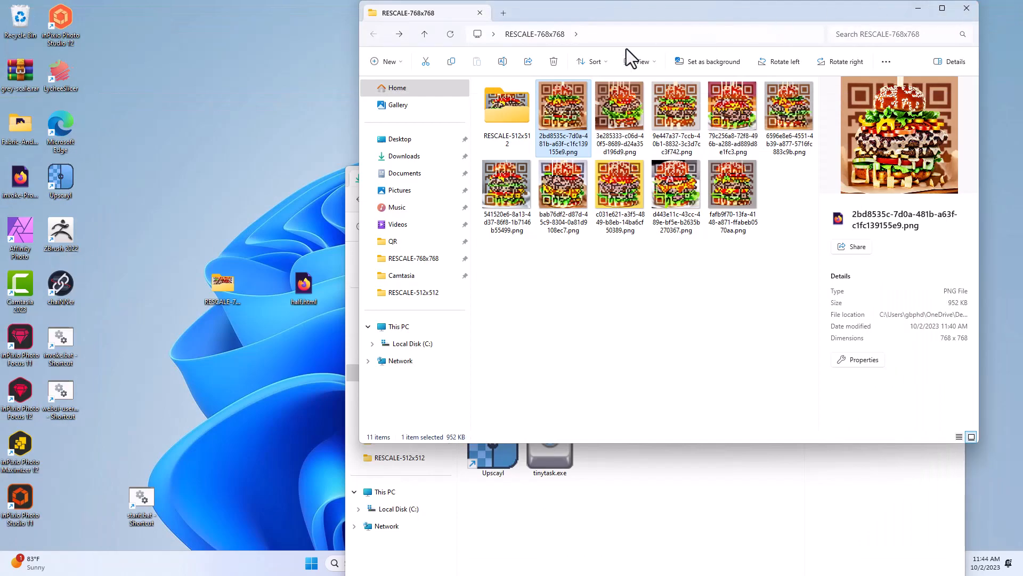
left_click(519, 99)
double_click(519, 99)
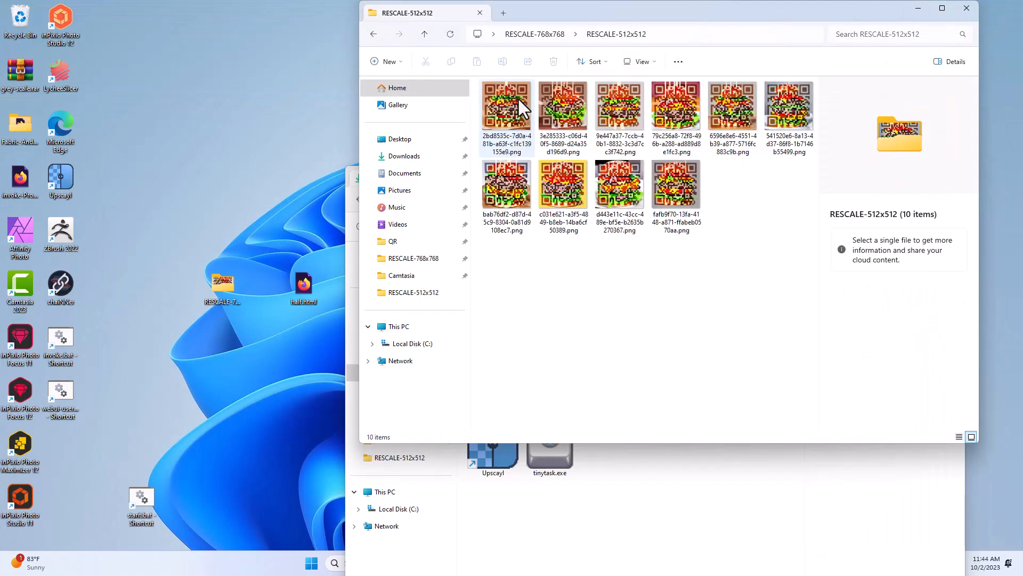
double_click(520, 99)
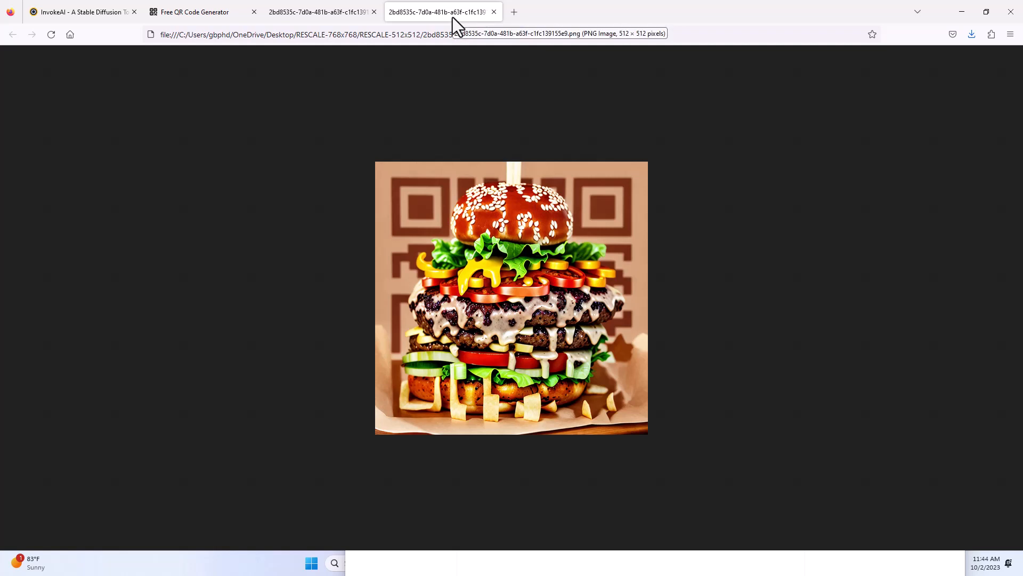
left_click(353, 15)
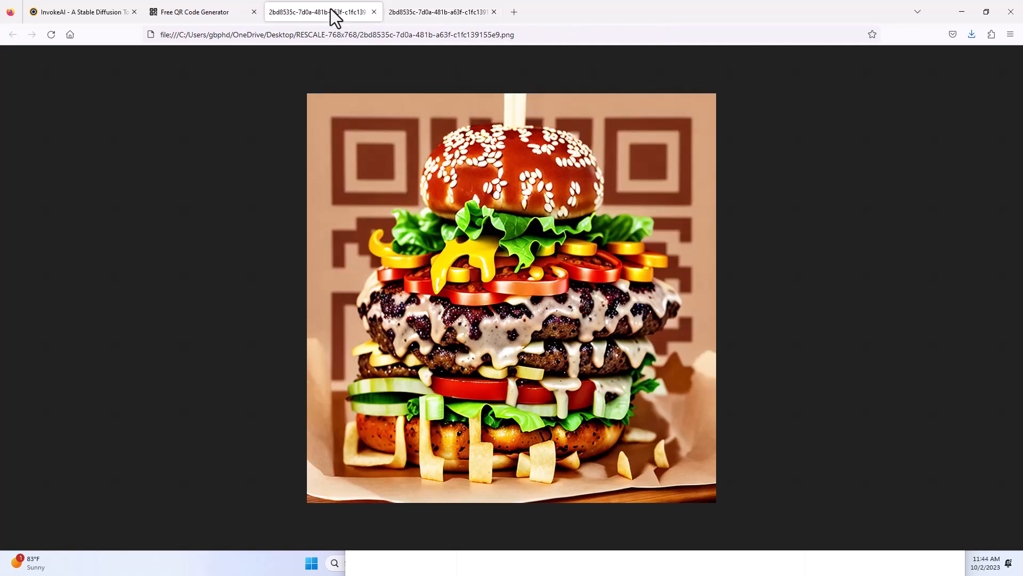